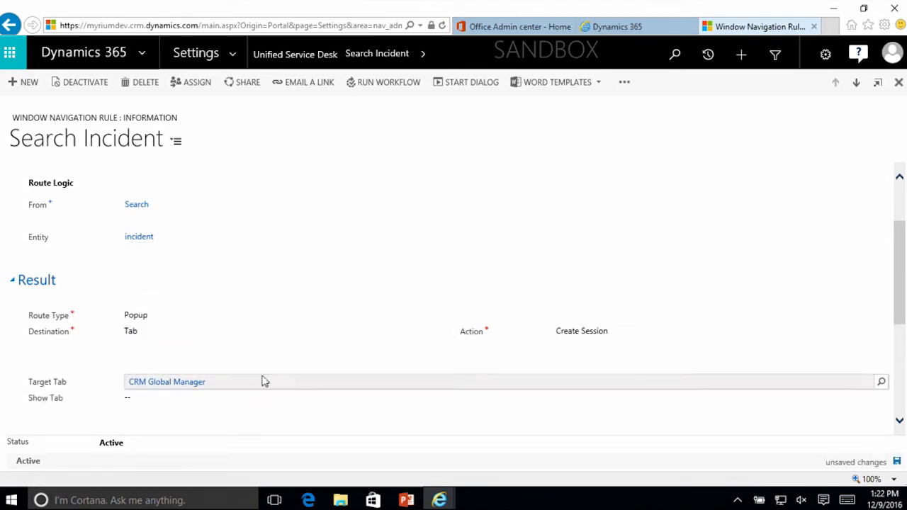
pyautogui.click(239, 389)
pyautogui.click(194, 398)
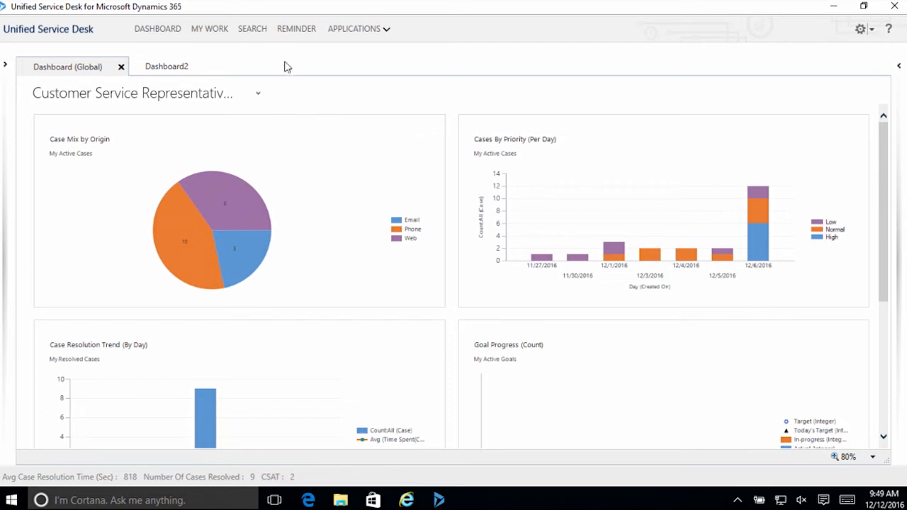
# Search for "Adventure" and open the Adventure Works (sample) account in a session.
pyautogui.click(252, 29)
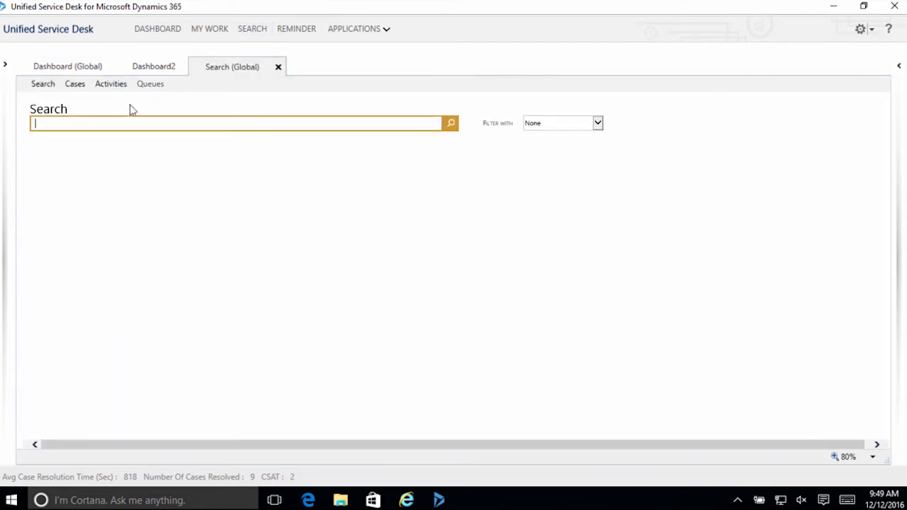
pyautogui.write('Adventure')
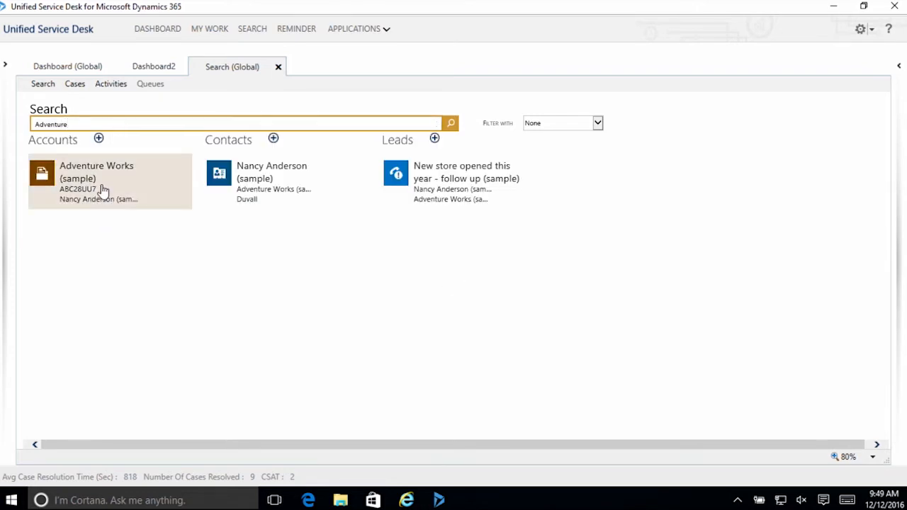
pyautogui.click(164, 209)
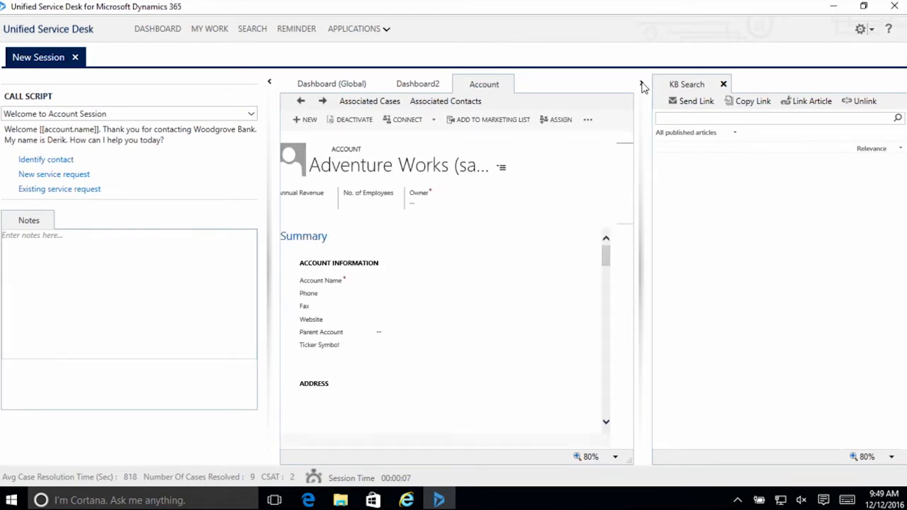
# Collapse the KB Search pane and open the "Some interest in our JJ line" opportunity from the account's recent opportunities.
pyautogui.click(641, 85)
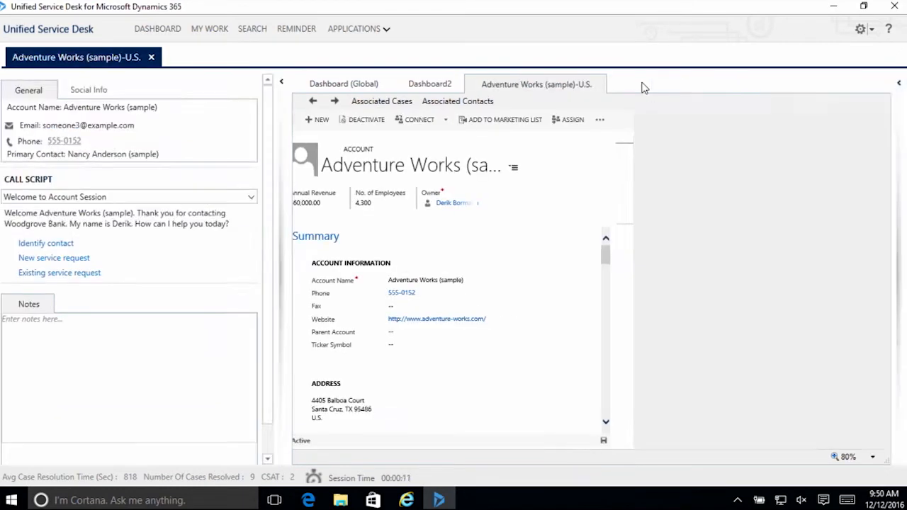
pyautogui.scroll(-4, 748, 272)
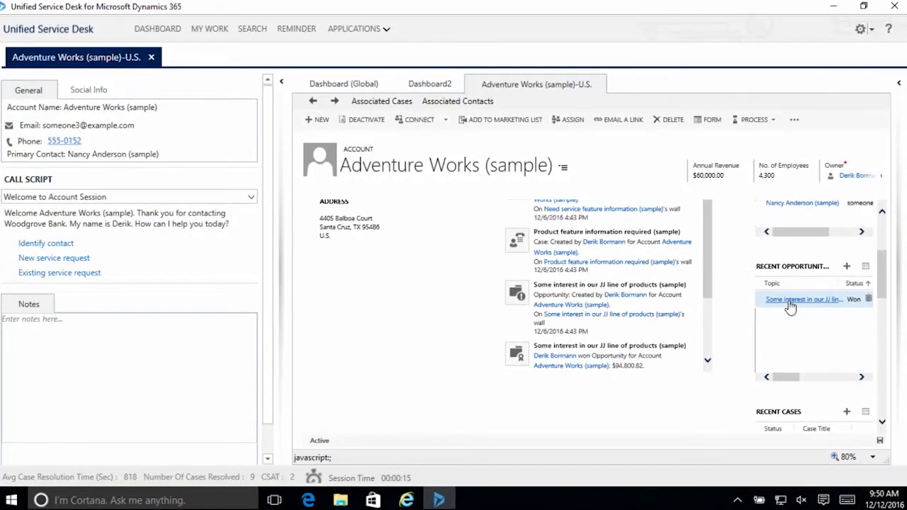
pyautogui.click(789, 300)
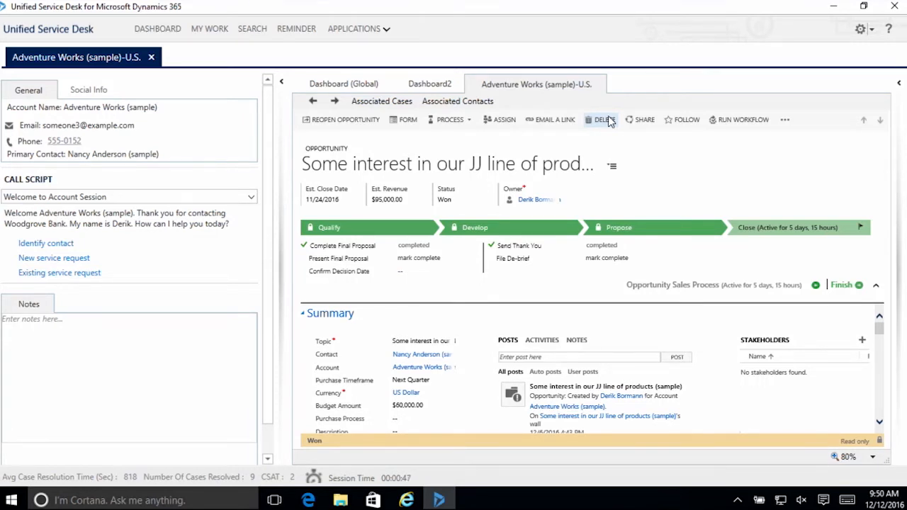
# Switch to the Hosted Controls page in Internet Explorer and start a new hosted control named Opportunity.
pyautogui.moveTo(407, 500)
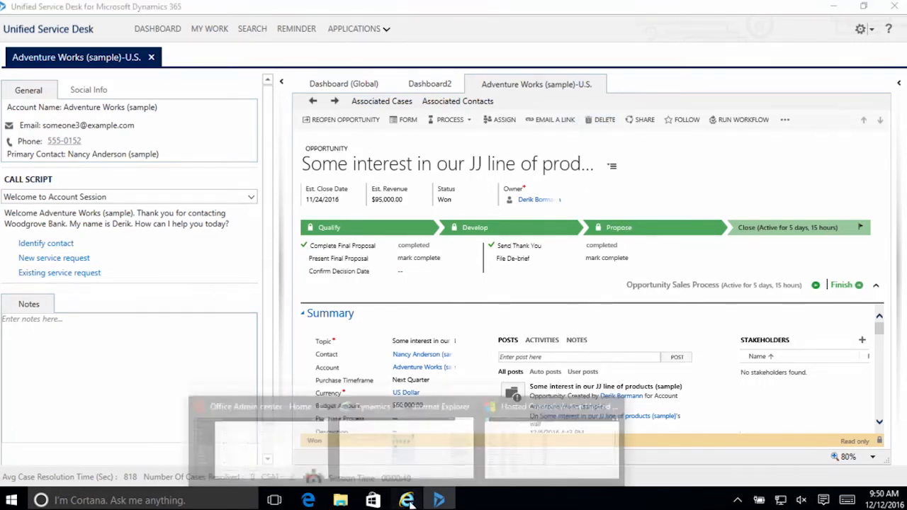
pyautogui.click(557, 447)
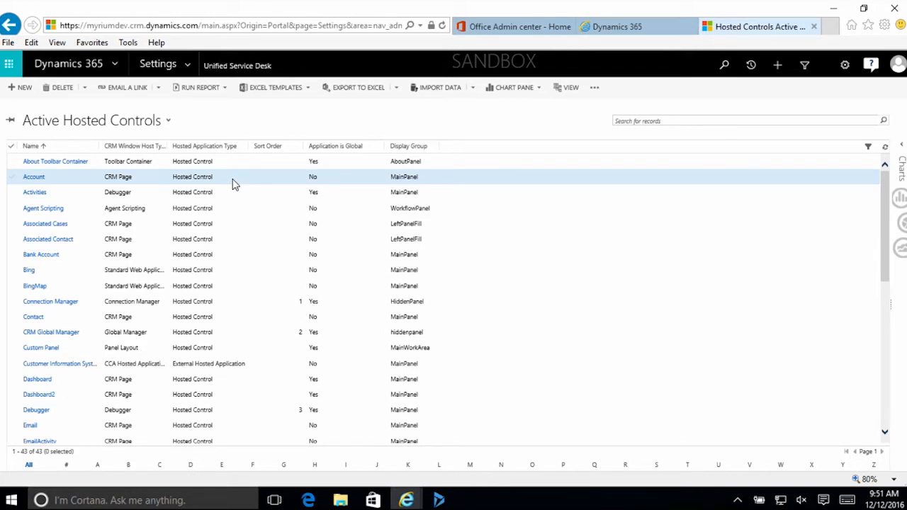
pyautogui.click(20, 91)
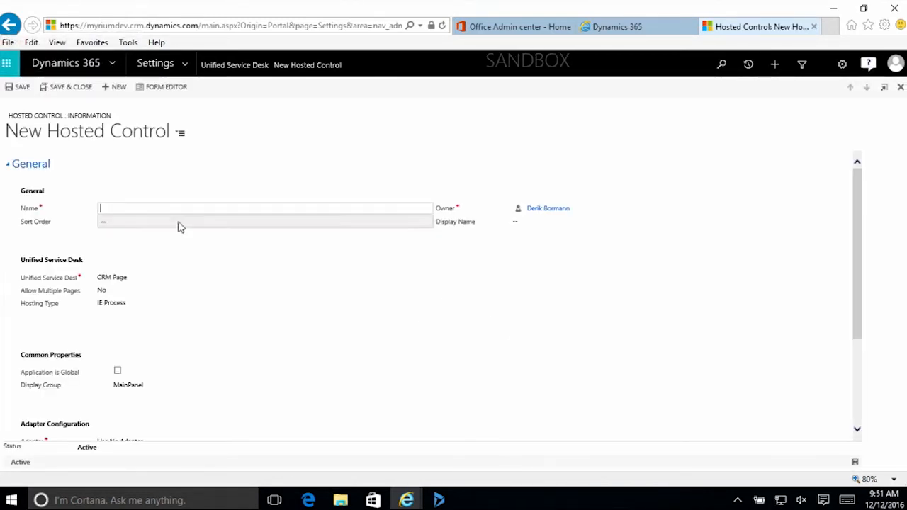
pyautogui.click(144, 207)
pyautogui.write('Opportunity')
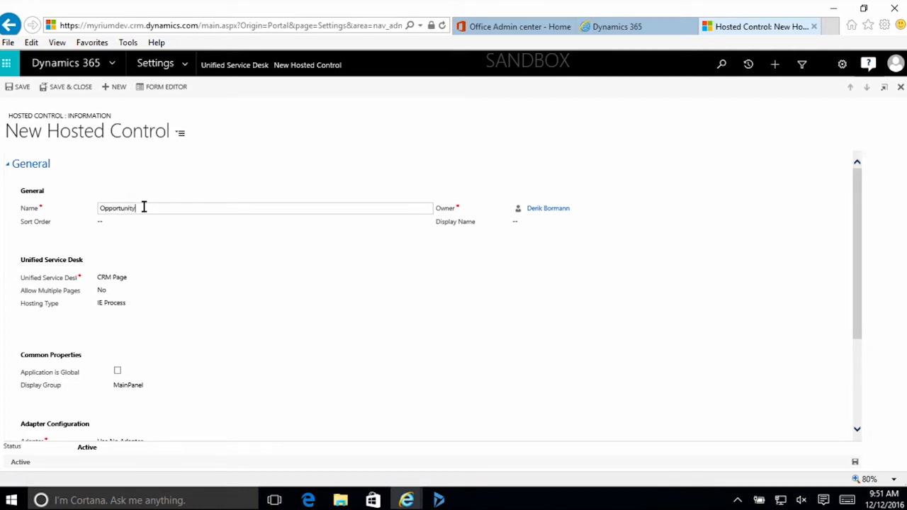
pyautogui.press('Tab')
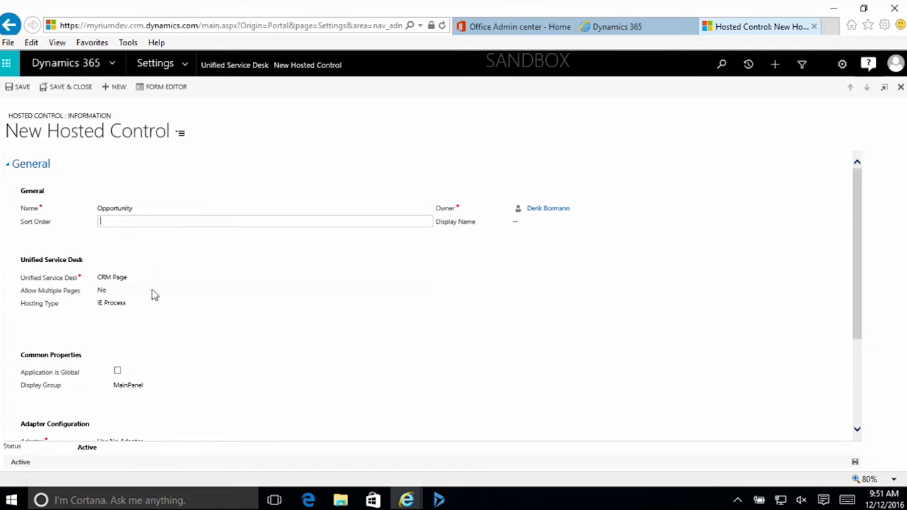
# Review the new hosted control's CRM Page settings and save it with the default options.
pyautogui.scroll(-5, 148, 263)
pyautogui.scroll(3, 168, 297)
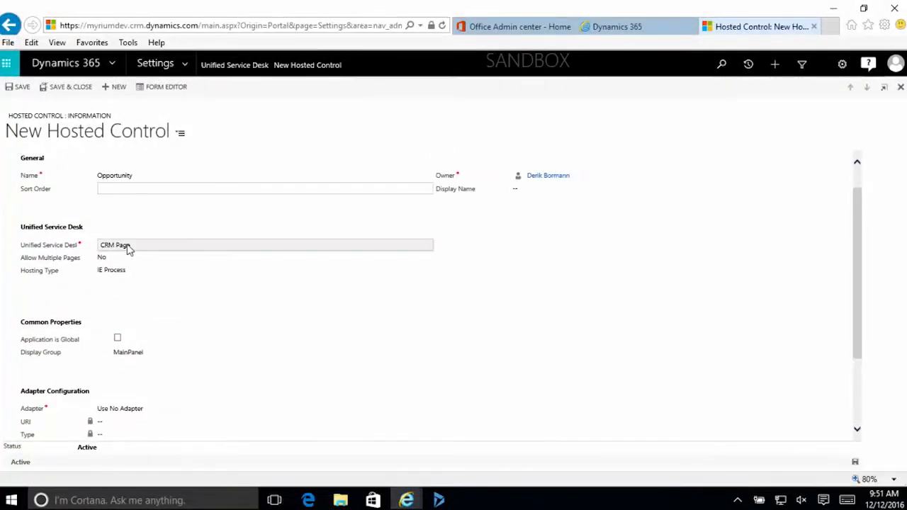
pyautogui.scroll(-2, 130, 250)
pyautogui.scroll(3, 131, 255)
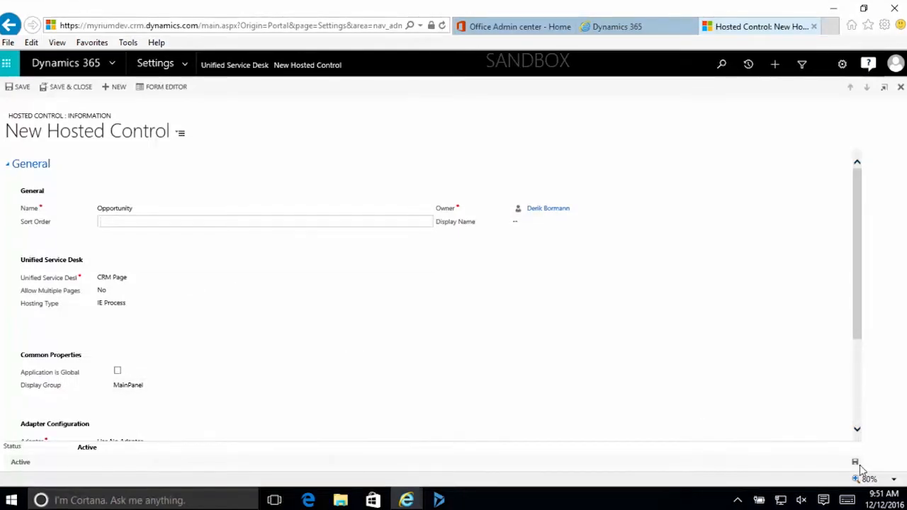
pyautogui.click(855, 464)
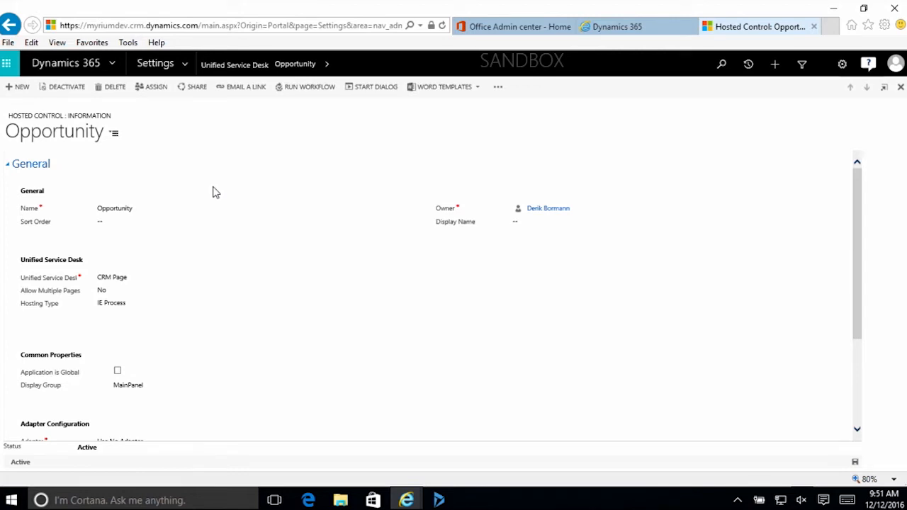
# Start a new window navigation rule in the Unified Service Desk settings, named Open Opportunity with order 200.
pyautogui.click(251, 68)
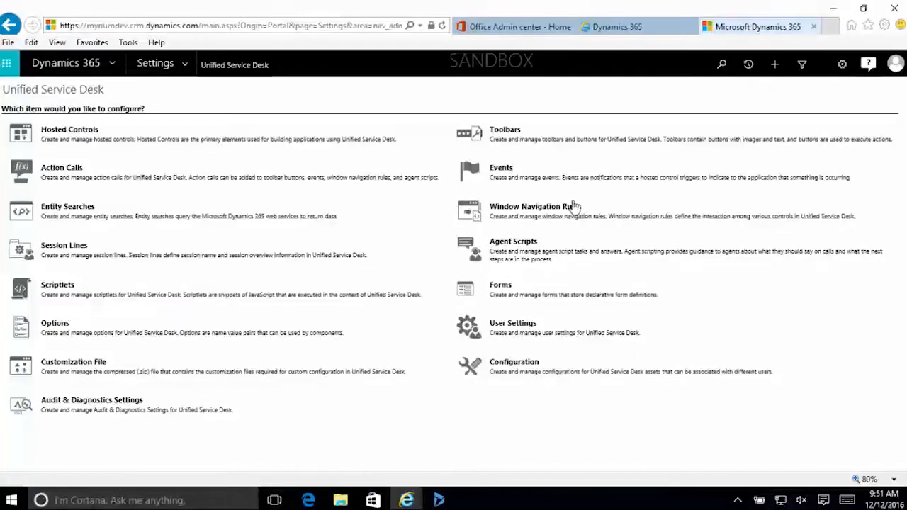
pyautogui.click(566, 211)
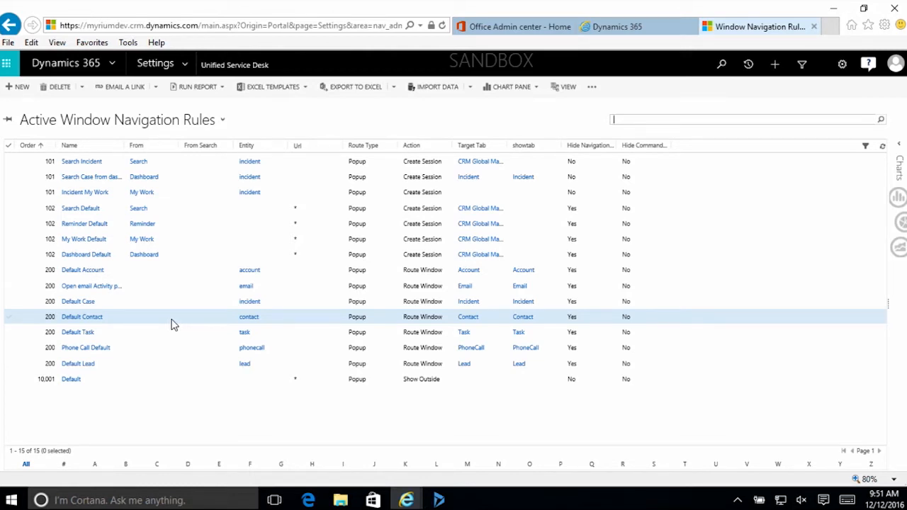
pyautogui.click(21, 92)
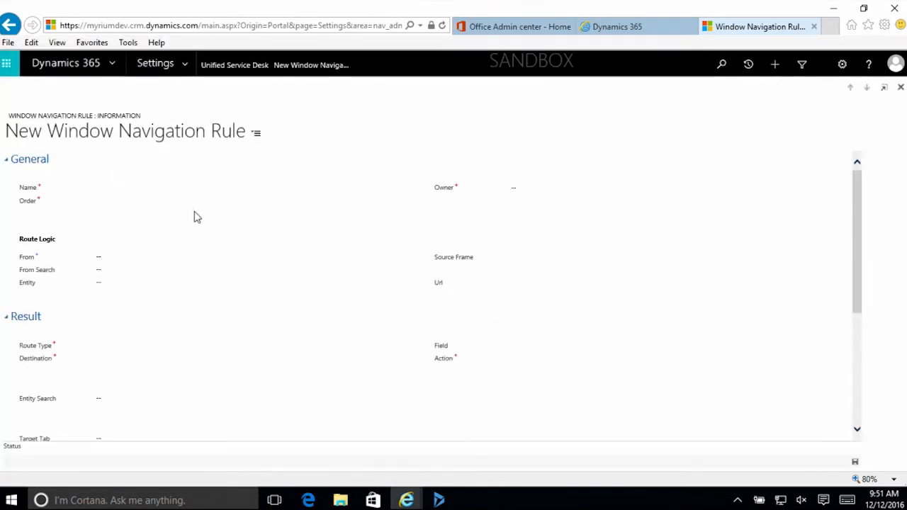
pyautogui.click(144, 185)
pyautogui.write('Op')
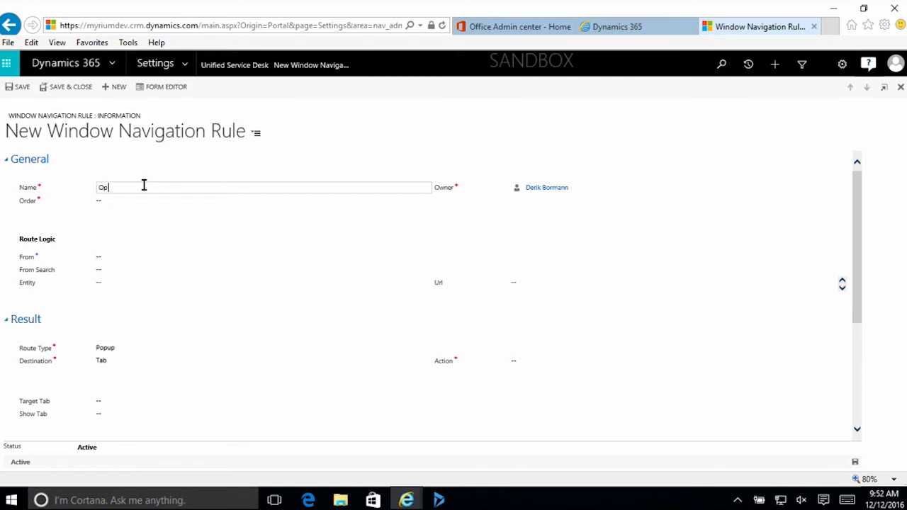
pyautogui.write('en Opportunity')
pyautogui.press('Tab')
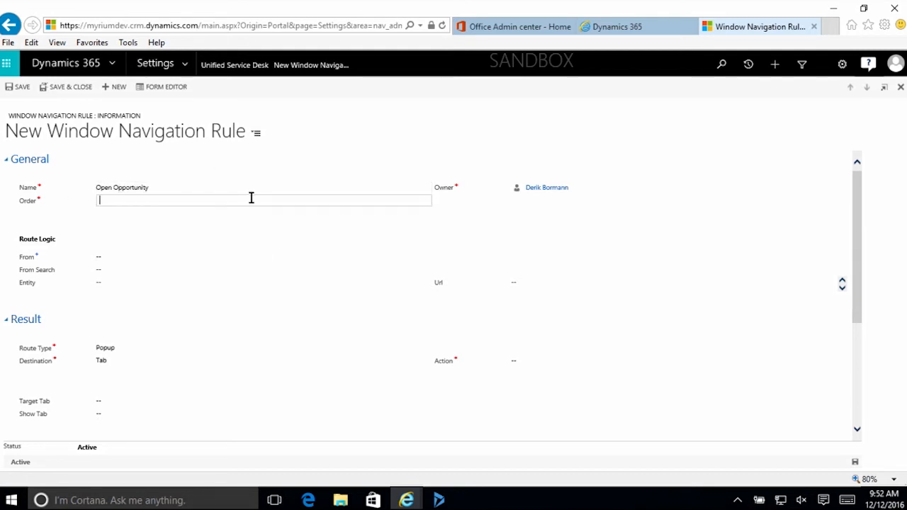
pyautogui.write('200')
pyautogui.press('Tab')
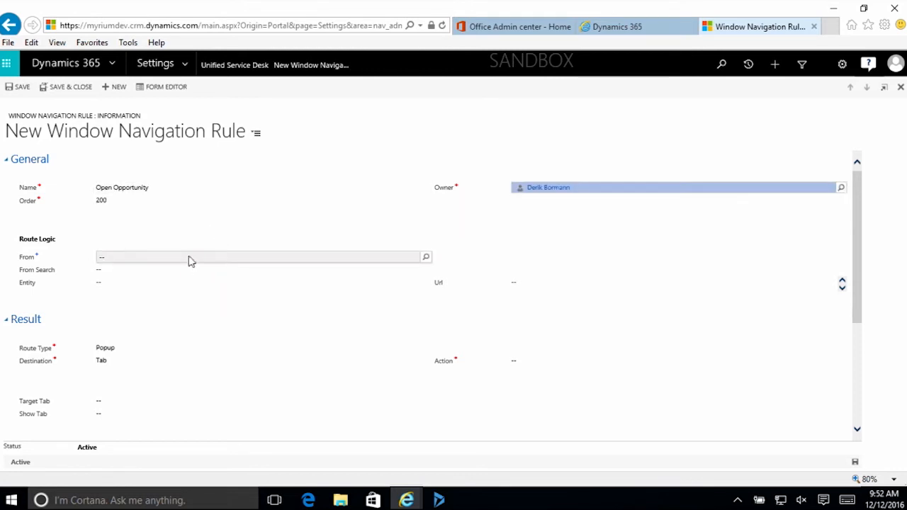
pyautogui.click(193, 261)
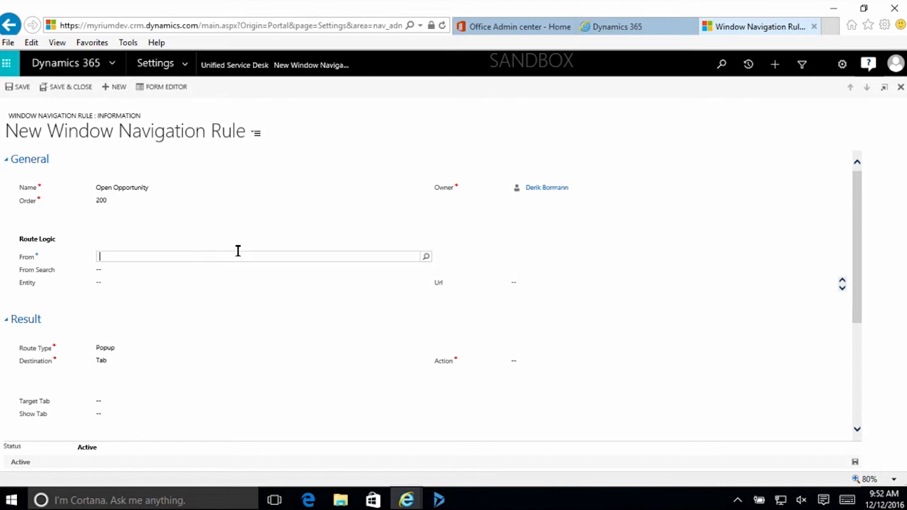
pyautogui.click(426, 257)
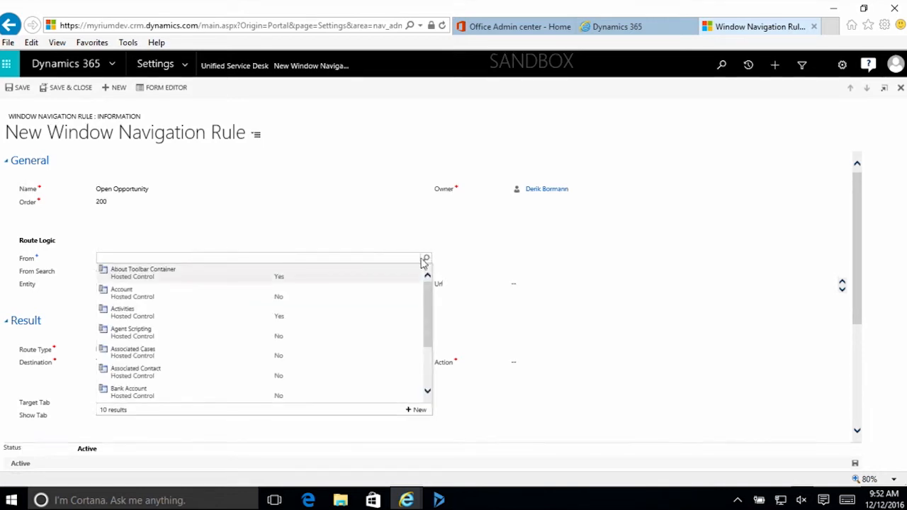
pyautogui.click(149, 296)
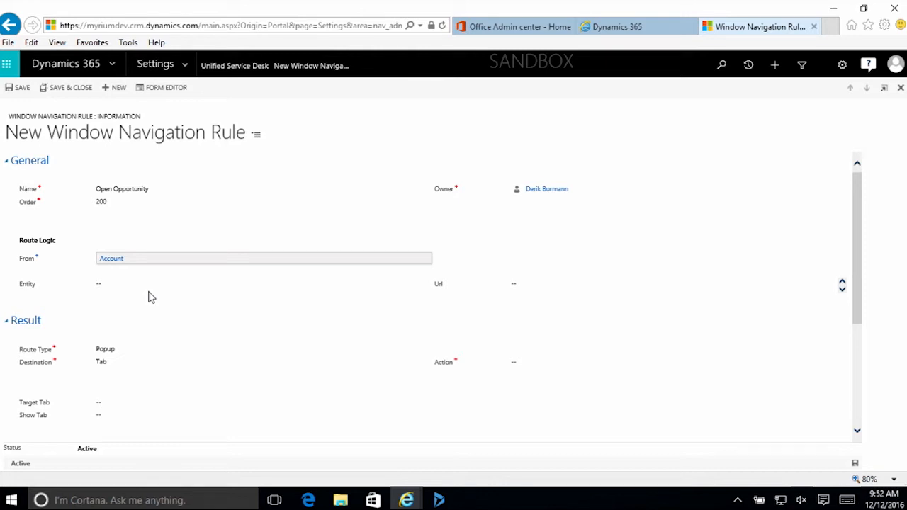
pyautogui.click(156, 261)
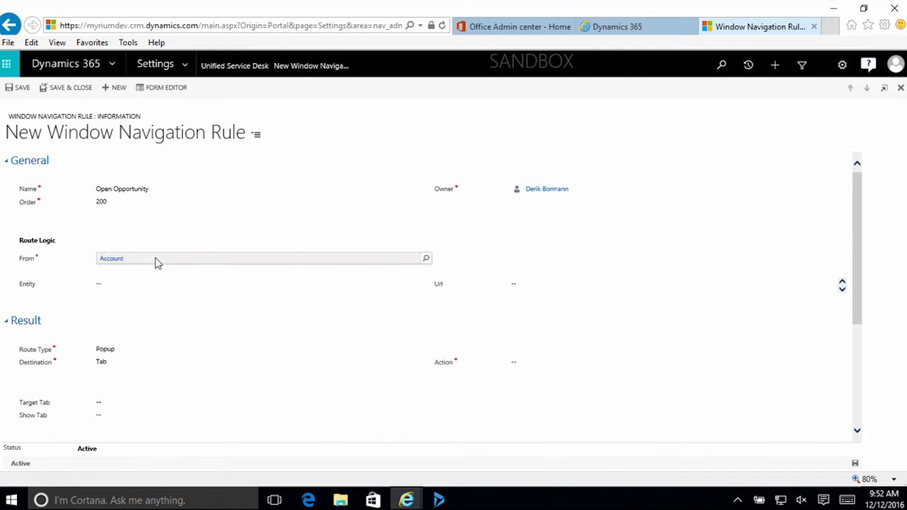
pyautogui.click(427, 260)
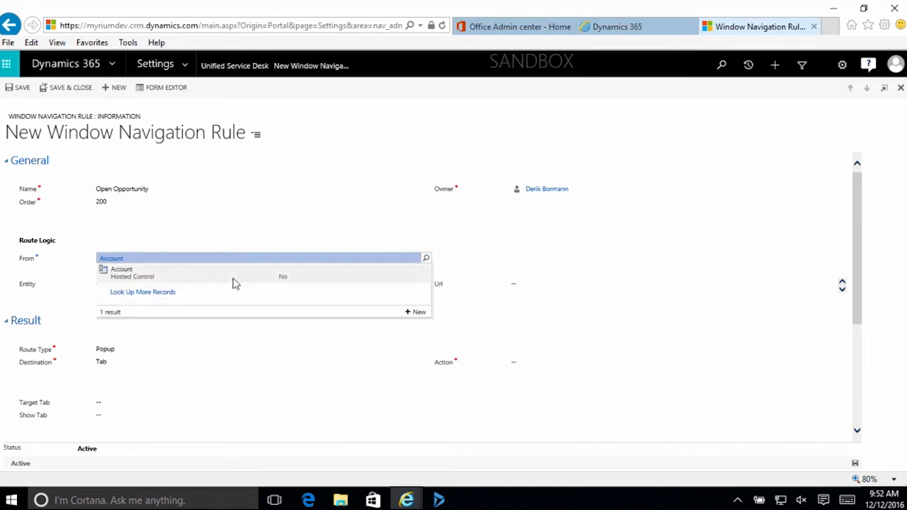
pyautogui.click(212, 295)
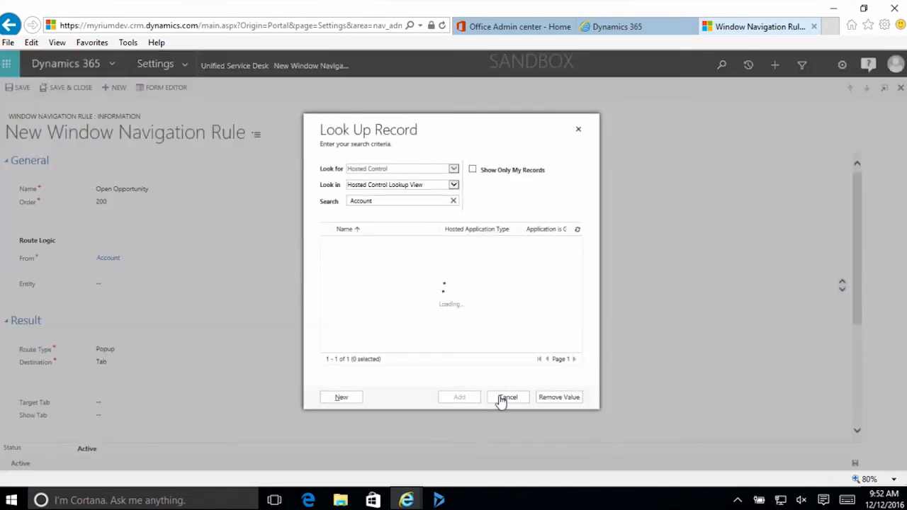
pyautogui.click(550, 402)
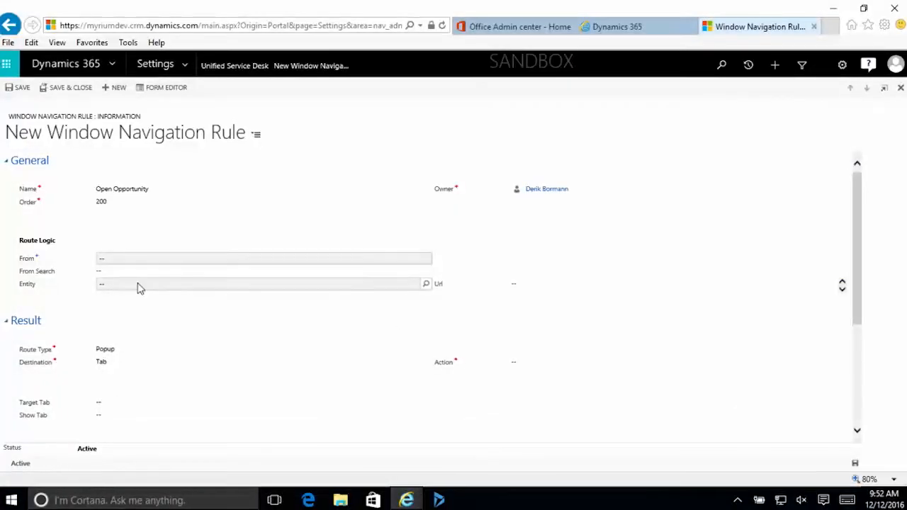
pyautogui.click(141, 283)
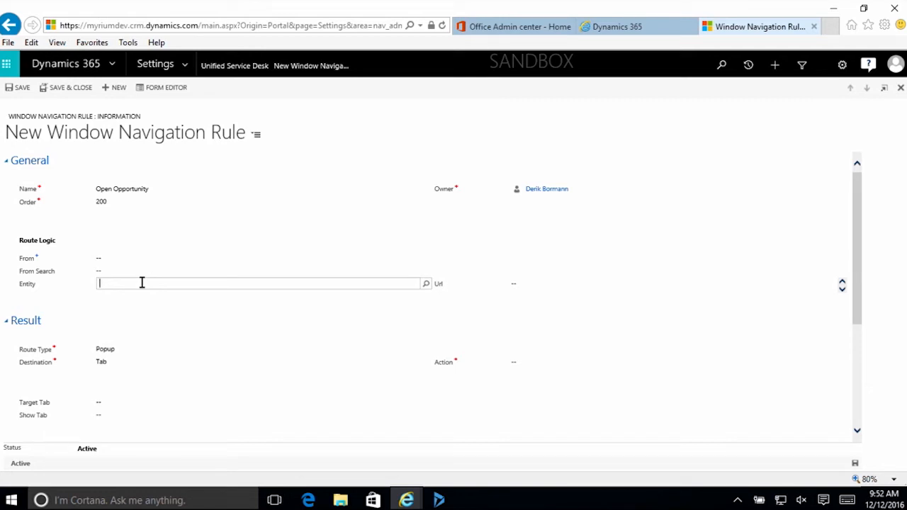
pyautogui.click(425, 285)
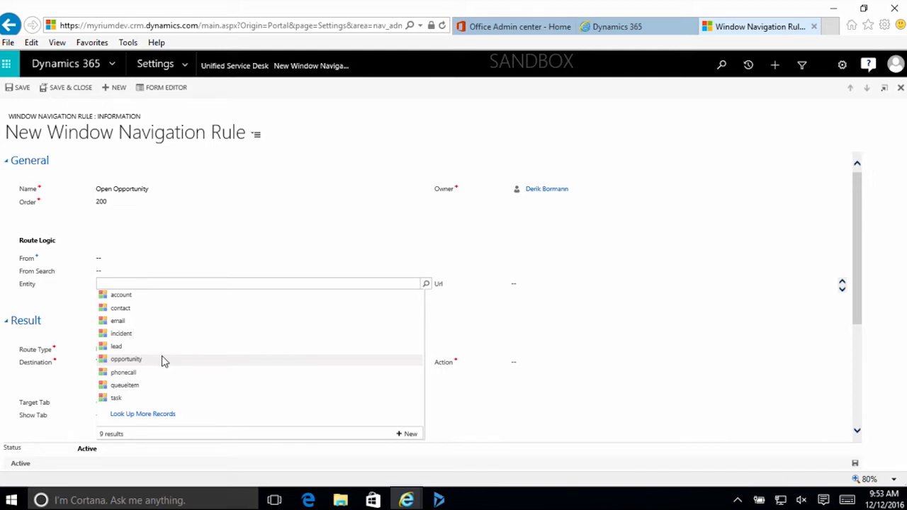
pyautogui.click(413, 434)
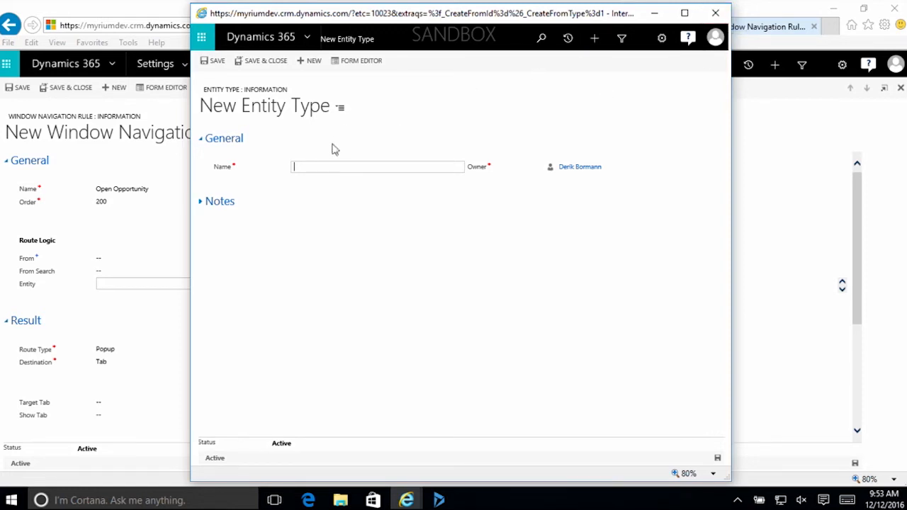
pyautogui.click(715, 12)
# Set the navigation rule's entity to opportunity and its route type to In Place.
pyautogui.click(328, 283)
pyautogui.write('opp')
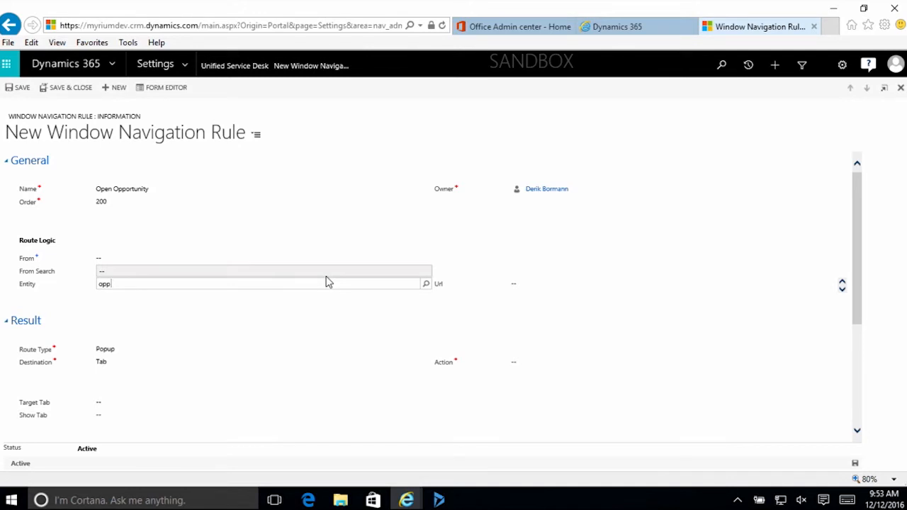
pyautogui.click(426, 283)
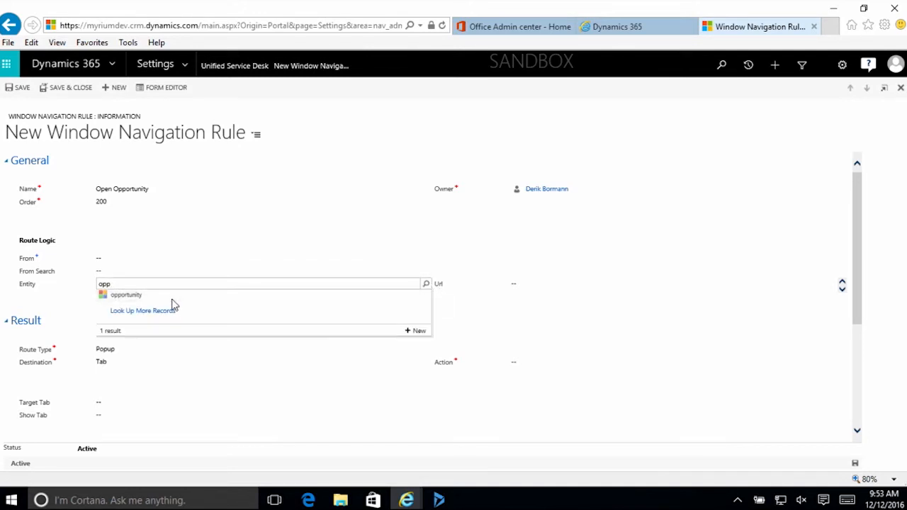
pyautogui.press('Return')
pyautogui.click(136, 349)
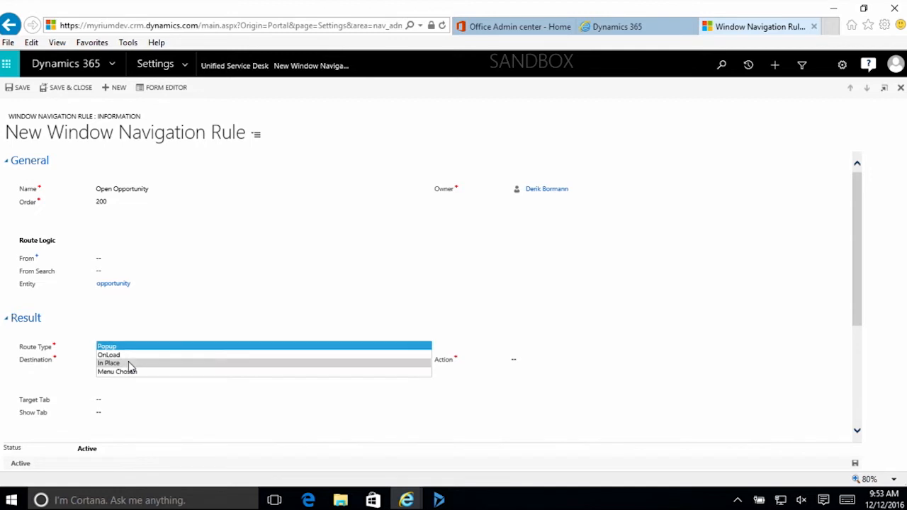
pyautogui.click(132, 363)
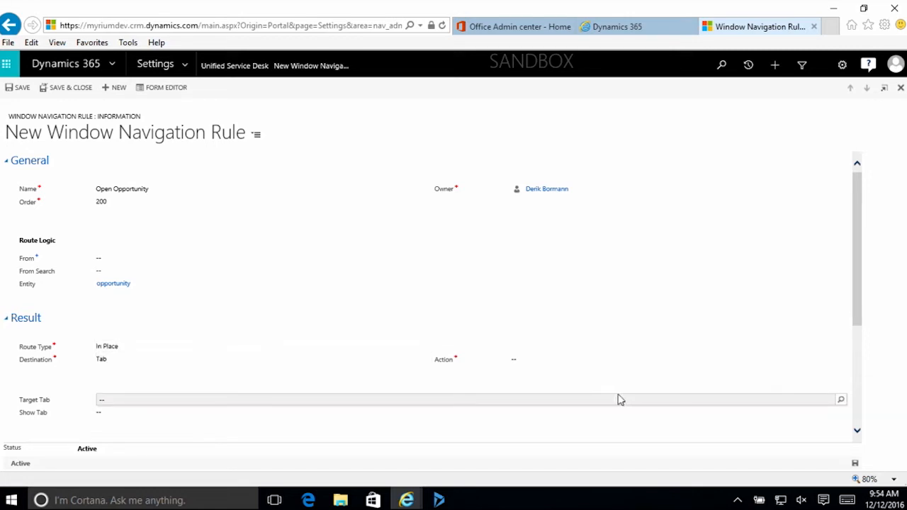
# Set the navigation rule's action to Route Window and its target tab to Opportunity.
pyautogui.click(555, 364)
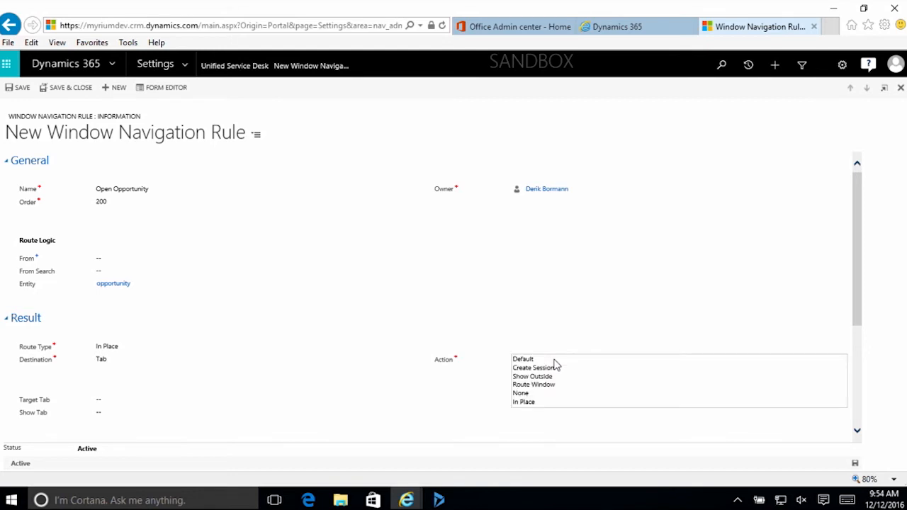
pyautogui.click(557, 386)
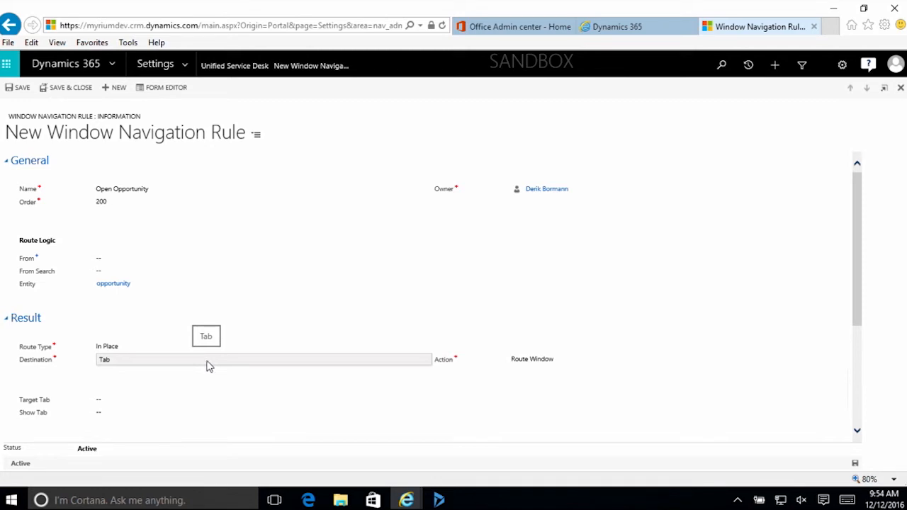
pyautogui.click(155, 400)
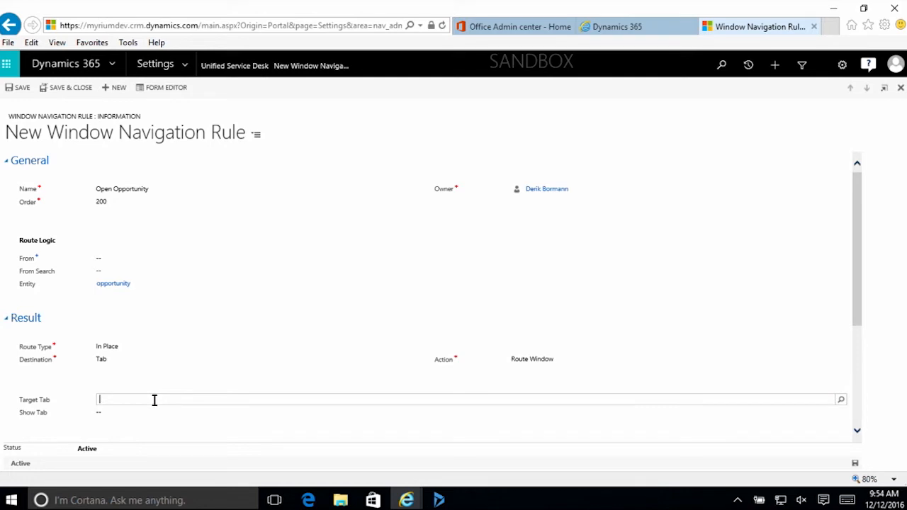
pyautogui.write('Opp')
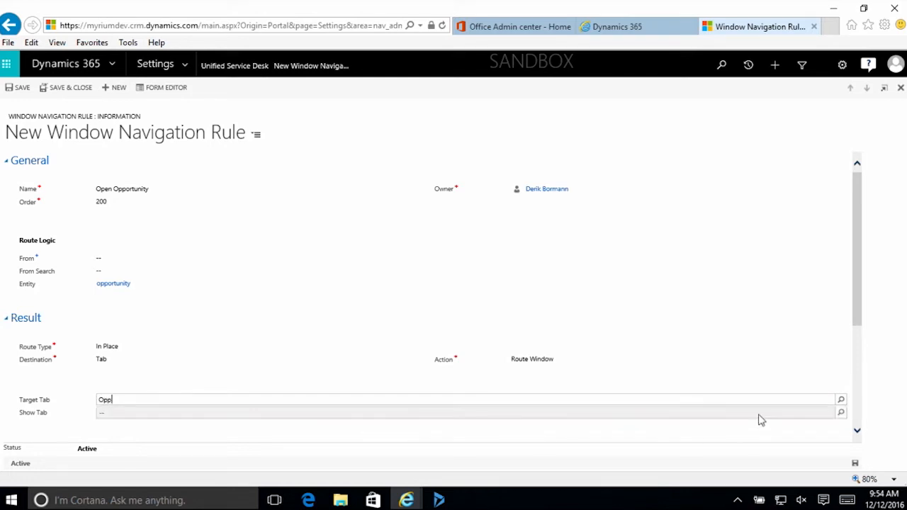
pyautogui.click(840, 401)
pyautogui.click(145, 415)
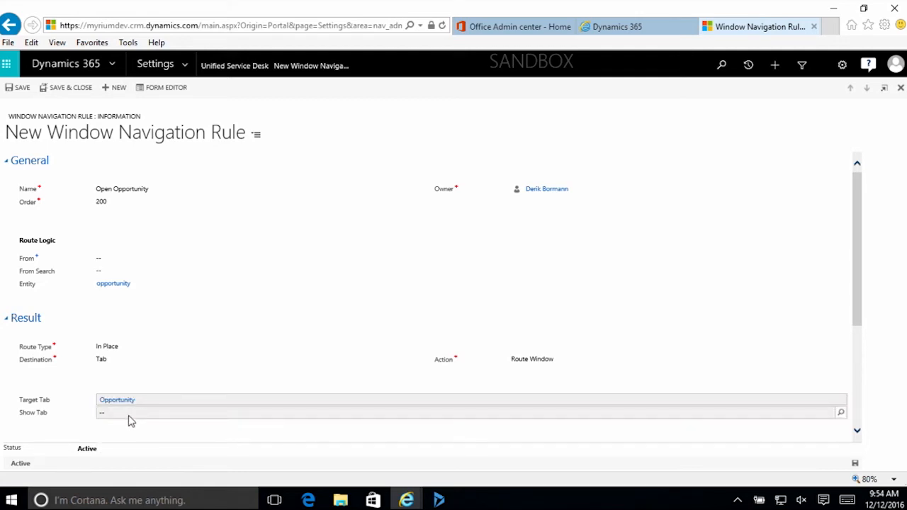
# Set the rule's show tab to Opportunity and save the rule.
pyautogui.click(130, 414)
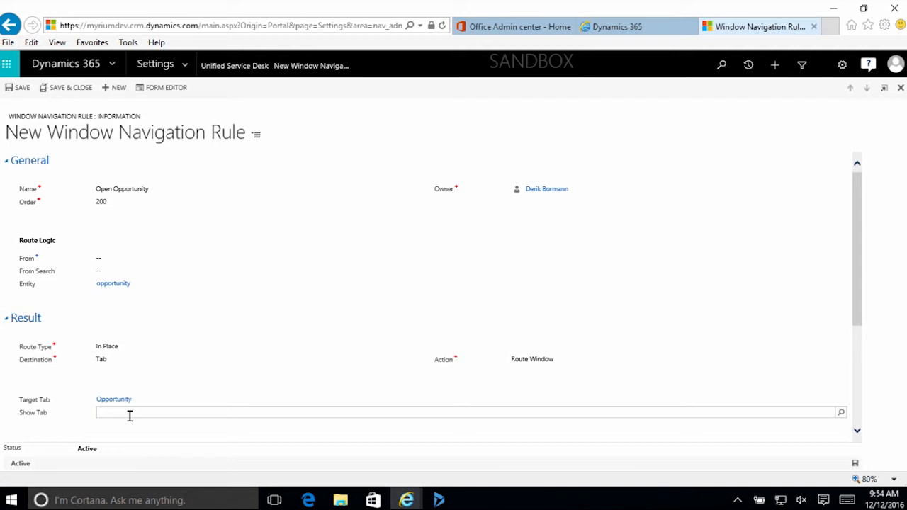
pyautogui.write('Opport')
pyautogui.click(839, 413)
pyautogui.click(159, 425)
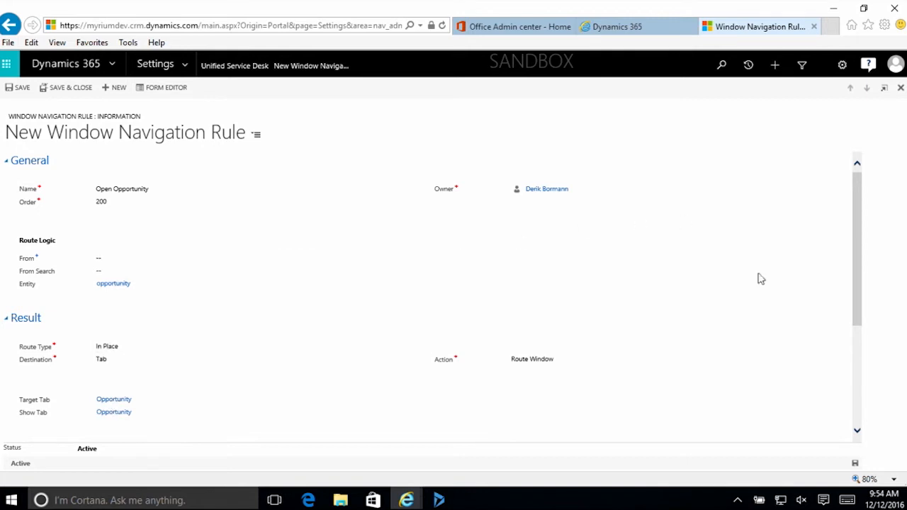
pyautogui.click(855, 464)
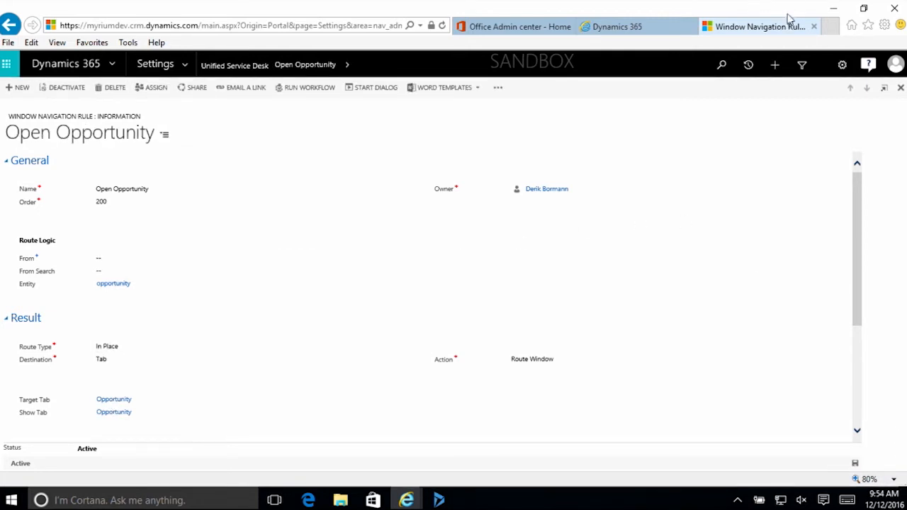
# Minimize the browser, close the running Unified Service Desk, relaunch it from the desktop and bring it to the front.
pyautogui.click(832, 9)
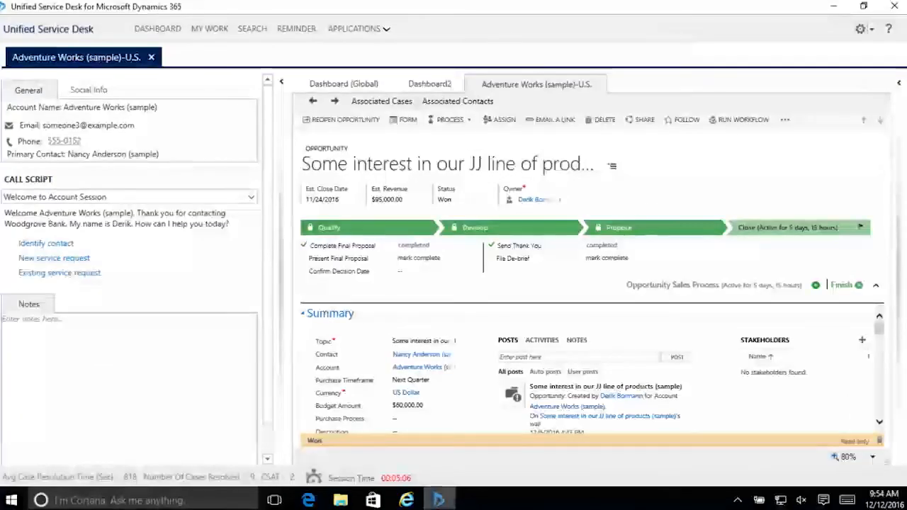
pyautogui.click(439, 500)
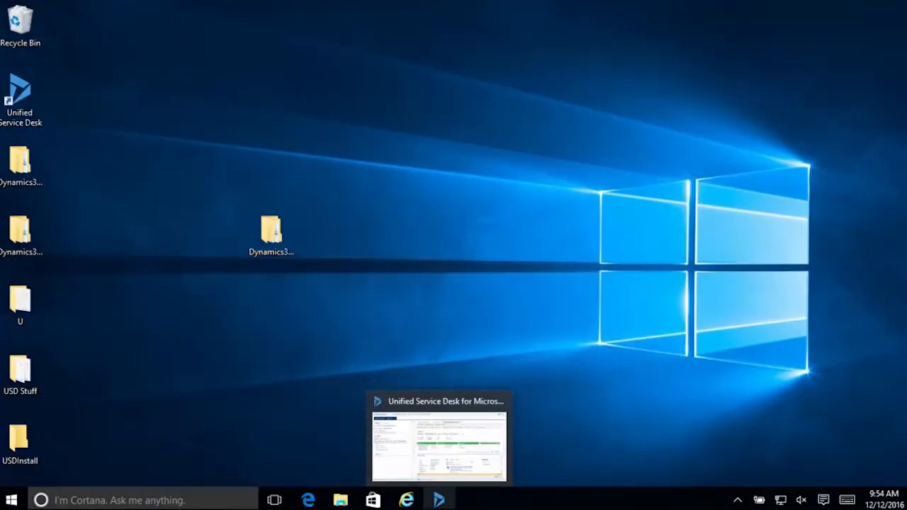
pyautogui.click(498, 401)
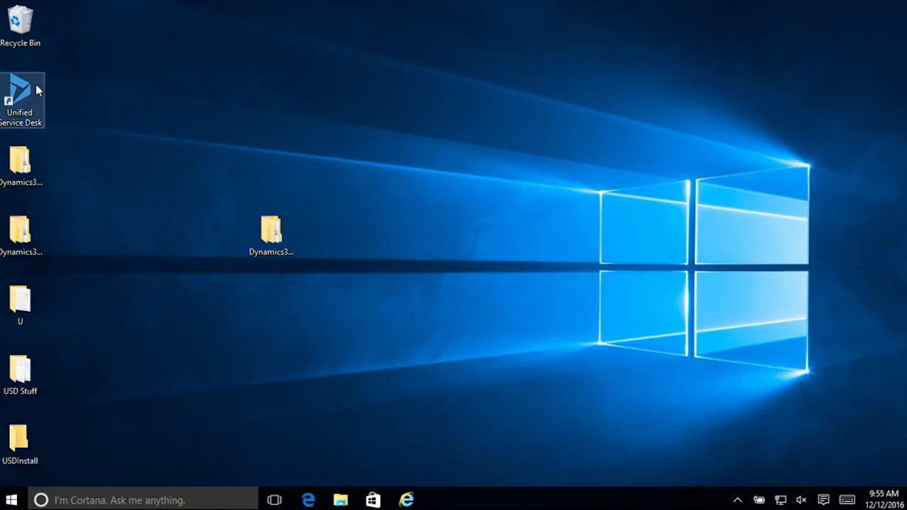
pyautogui.doubleClick(29, 100)
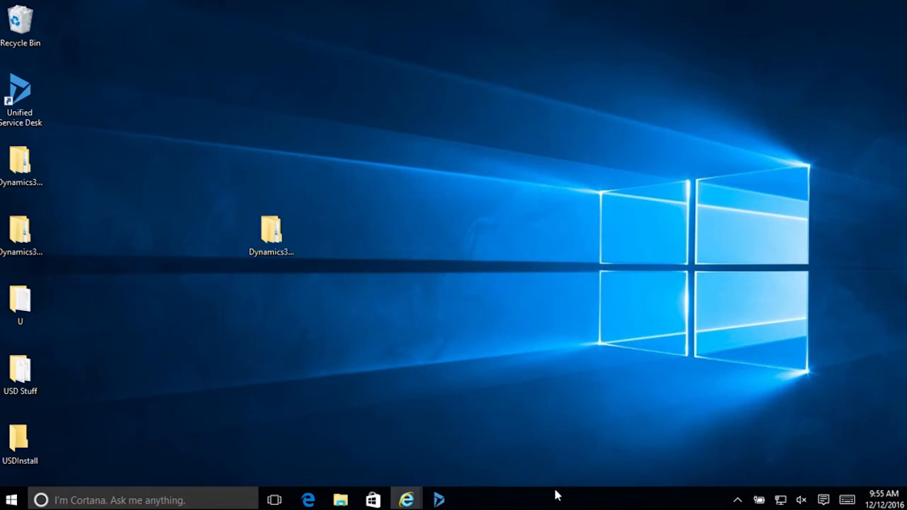
pyautogui.click(439, 500)
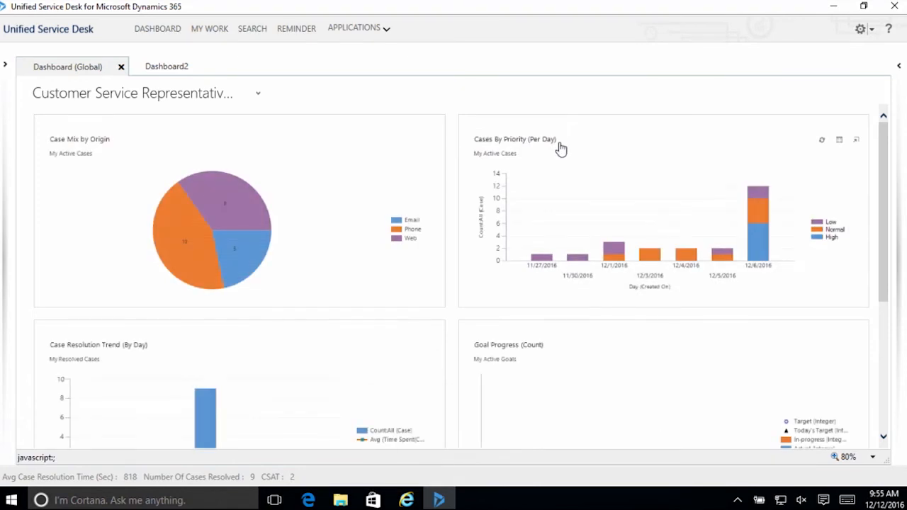
# Search for "Adventur", open the Adventure Works (sample) account and collapse the KB Search pane.
pyautogui.click(253, 30)
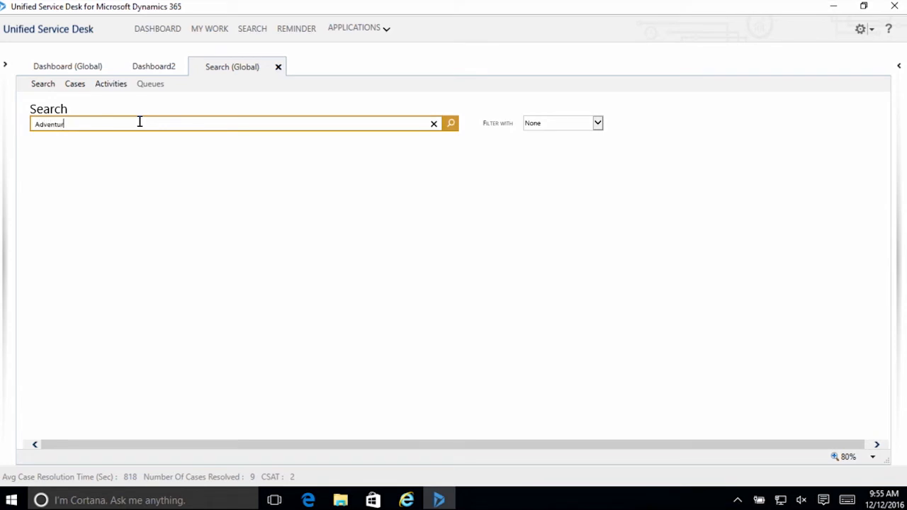
pyautogui.press('Return')
pyautogui.click(94, 182)
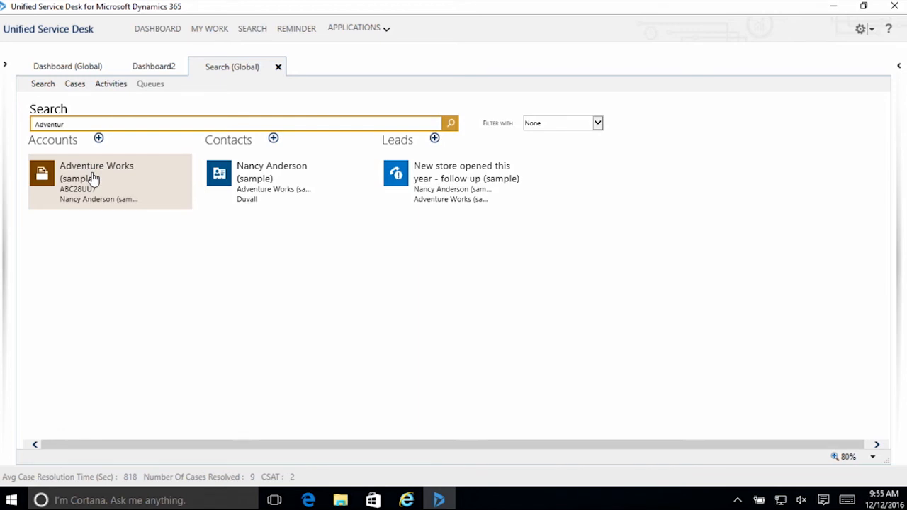
pyautogui.click(48, 180)
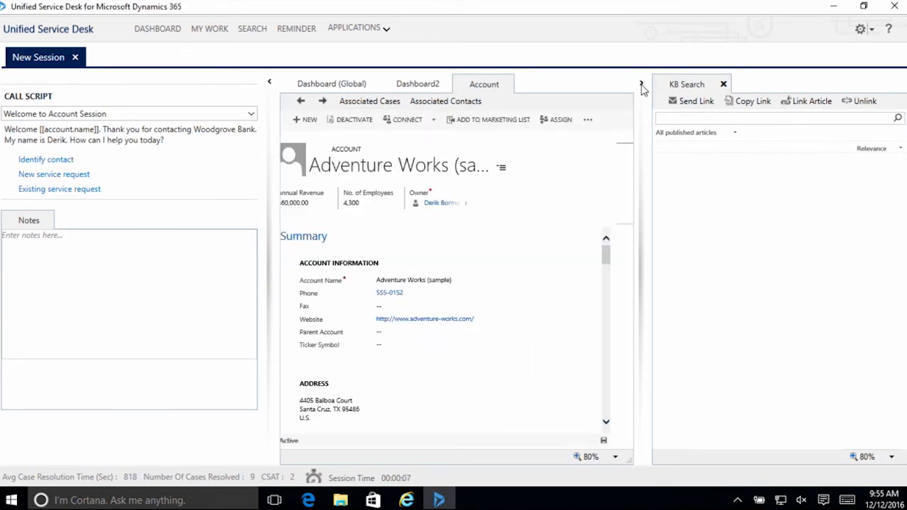
pyautogui.click(641, 84)
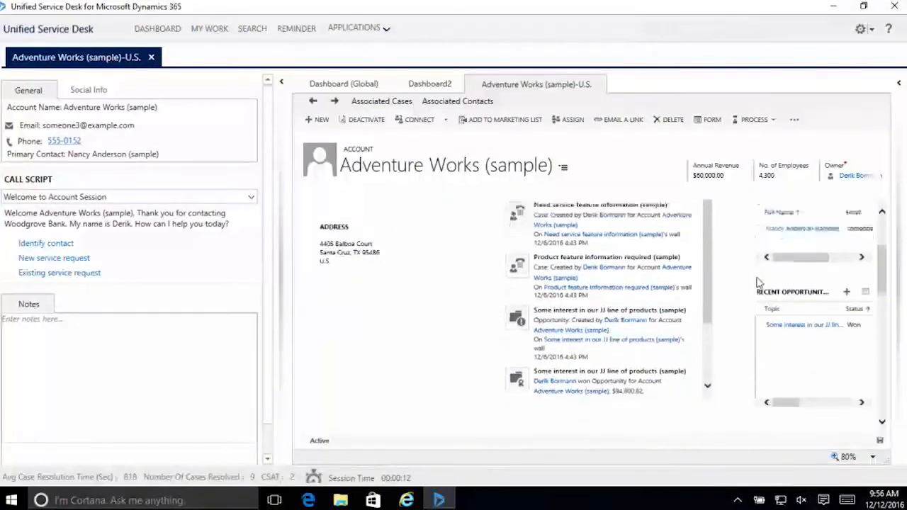
# Open the "Some interest in our JJ line of products (sample)" opportunity from the account's recent opportunities and examine its tab and command bar.
pyautogui.scroll(-5, 756, 284)
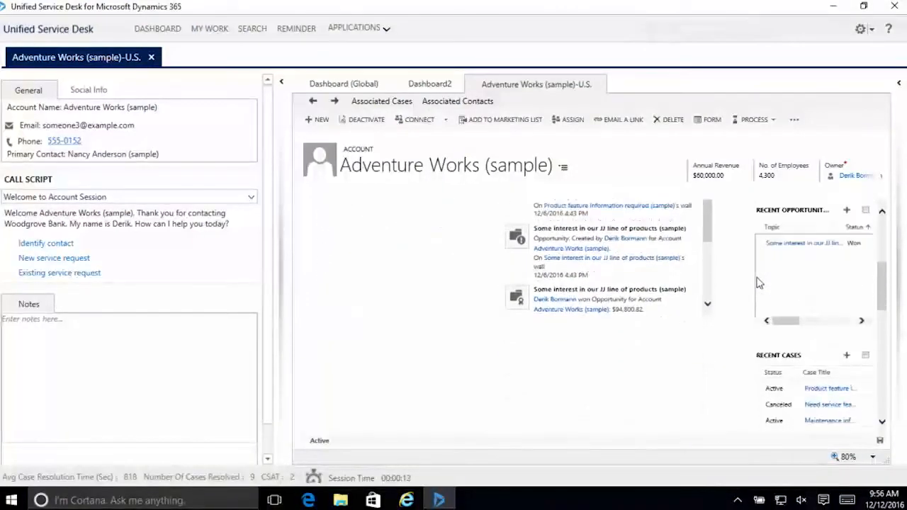
pyautogui.scroll(5, 758, 283)
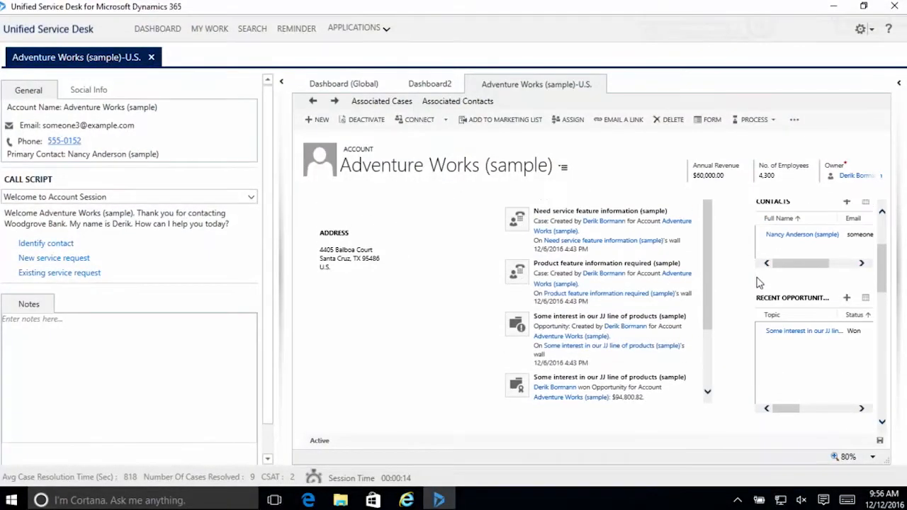
pyautogui.click(810, 331)
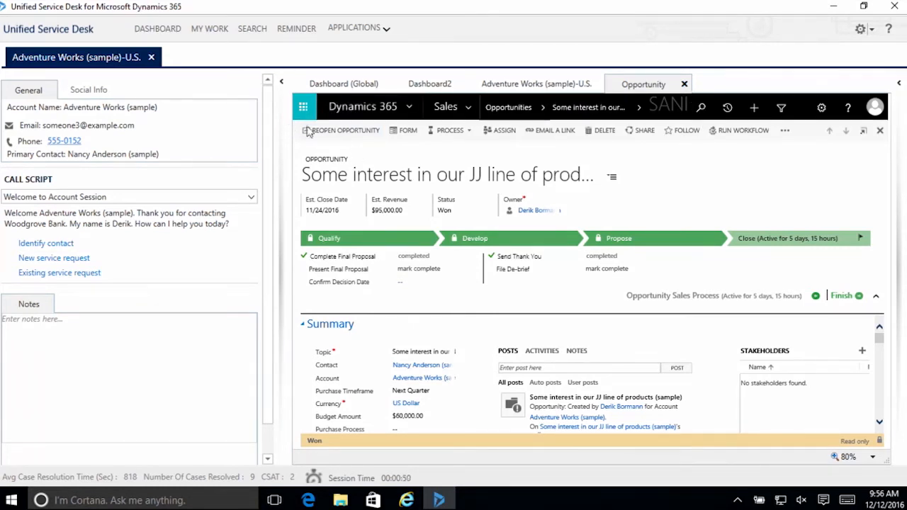
pyautogui.click(457, 135)
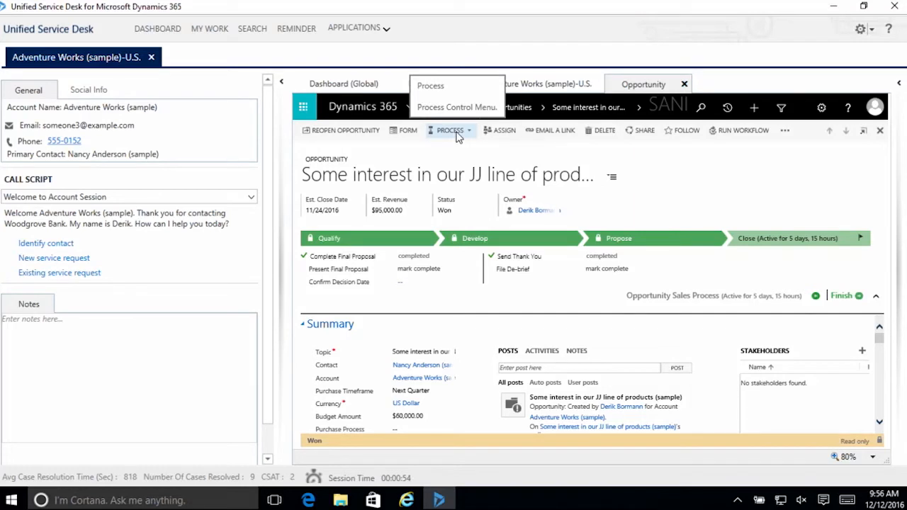
# Close Unified Service Desk, return to the Open Opportunity rule in Internet Explorer, and set Hide Command Bar and Hide Navigation Bar to Yes.
pyautogui.click(896, 5)
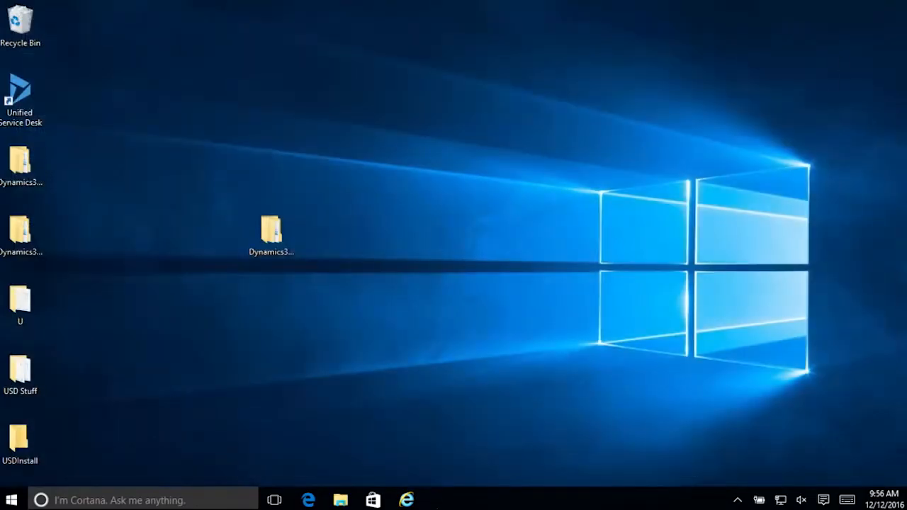
pyautogui.moveTo(406, 499)
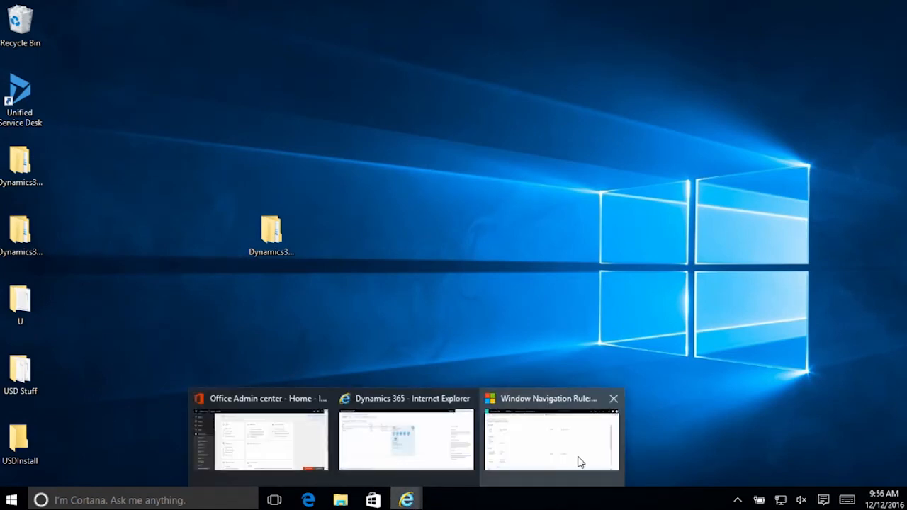
pyautogui.click(545, 460)
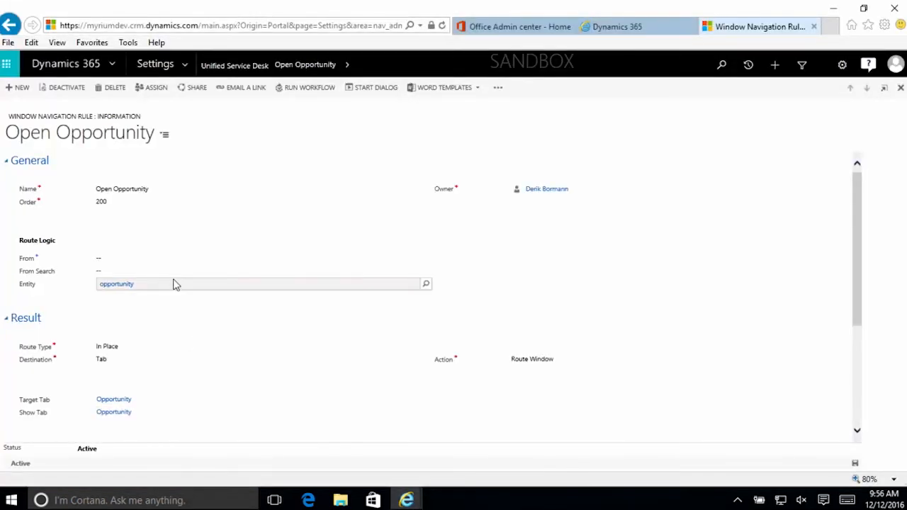
pyautogui.scroll(-3, 192, 292)
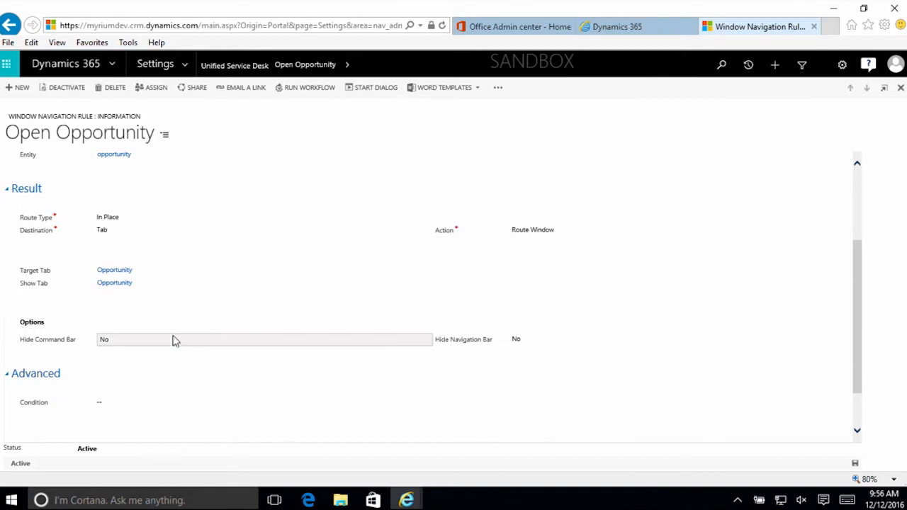
pyautogui.click(160, 345)
pyautogui.click(559, 348)
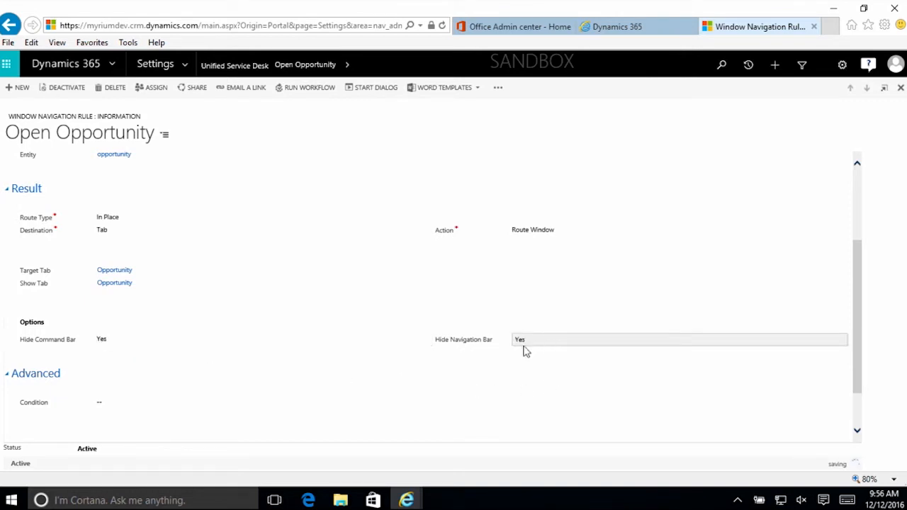
# Set the rule's order to 110 and its From value to Account, and save the rule.
pyautogui.scroll(3, 199, 374)
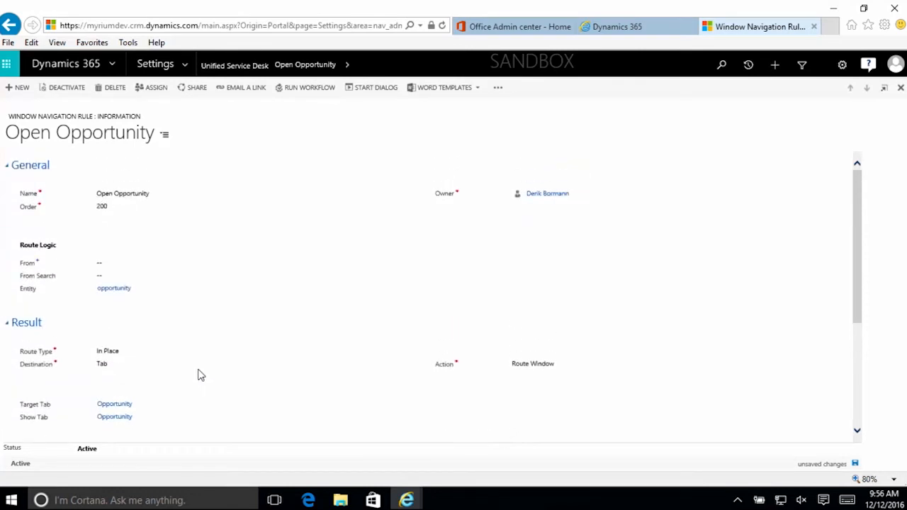
pyautogui.click(131, 212)
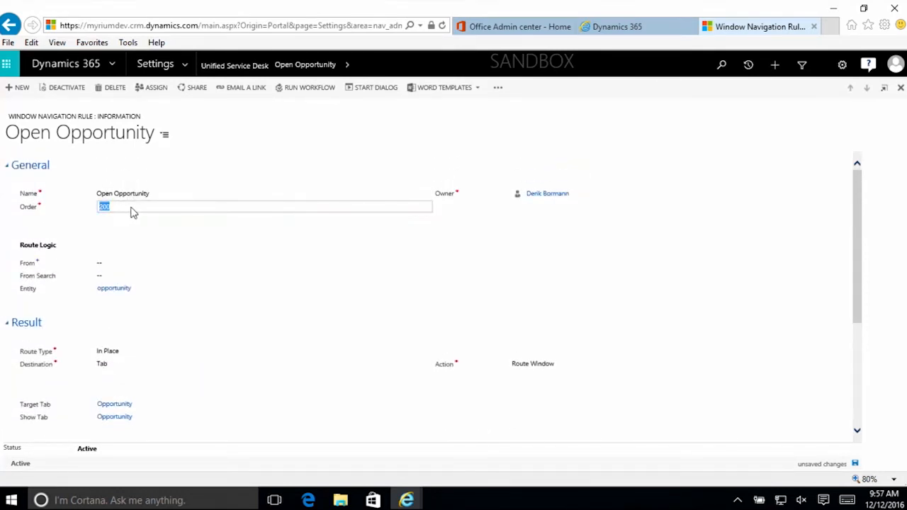
pyautogui.write('110')
pyautogui.click(140, 263)
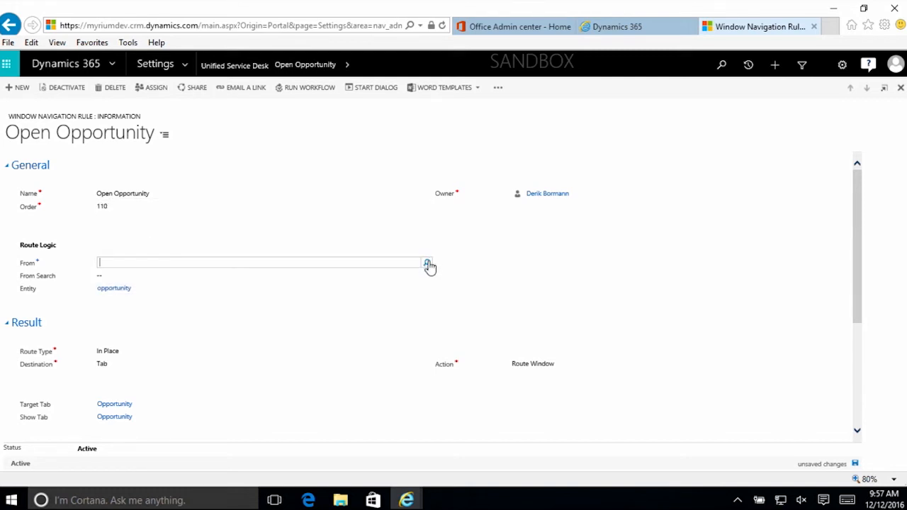
pyautogui.click(427, 265)
pyautogui.click(144, 294)
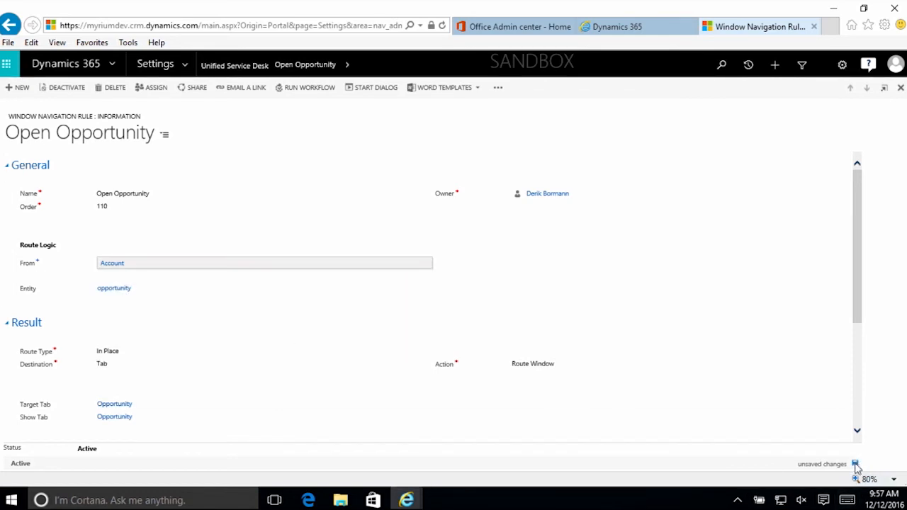
pyautogui.click(855, 465)
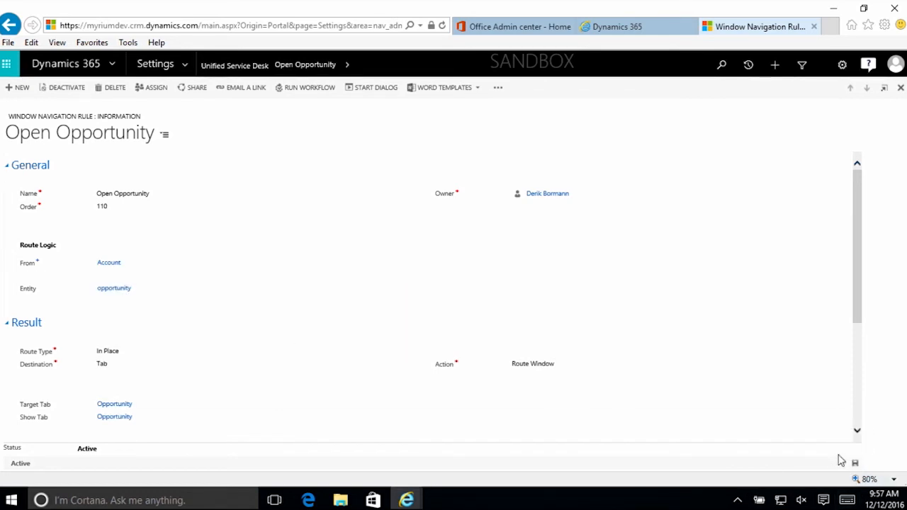
# Switch to the relaunched Unified Service Desk, search for "Adventure" and open the Adventure Works (sample) account.
pyautogui.click(831, 10)
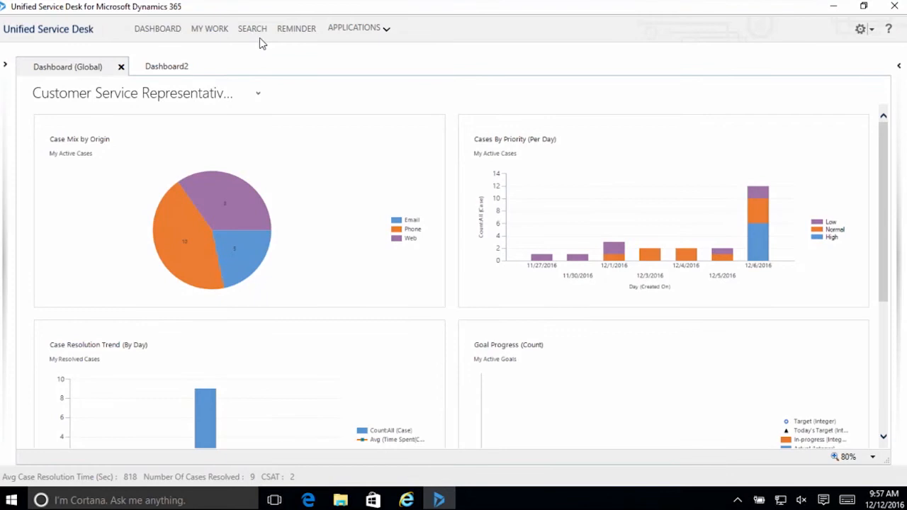
pyautogui.click(259, 31)
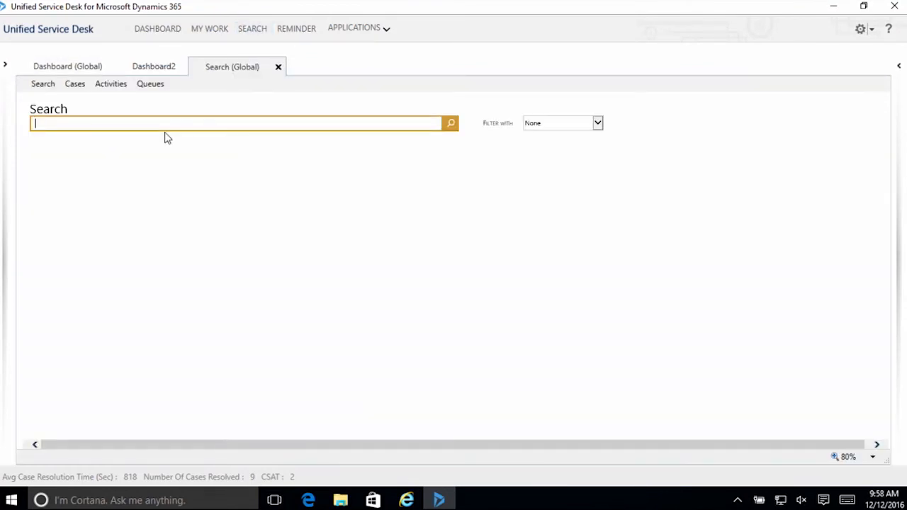
pyautogui.write('Adventure')
pyautogui.press('Return')
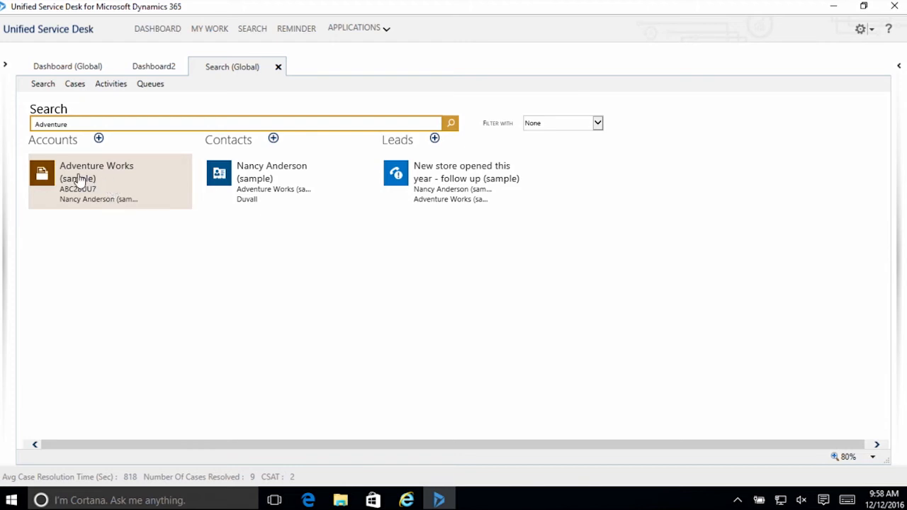
pyautogui.click(98, 185)
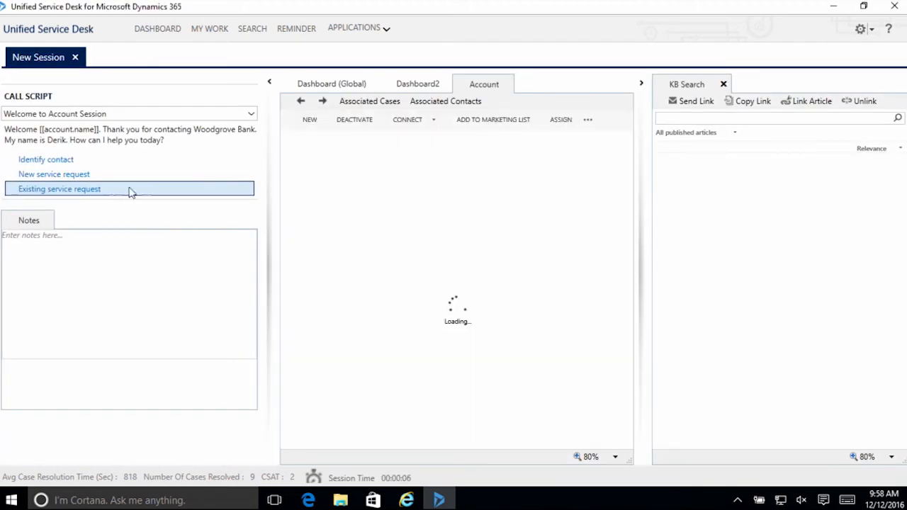
# Collapse the KB Search pane and open the "Some interest in our JJ line of products (sample)" opportunity from the account's recent opportunities.
pyautogui.click(641, 85)
pyautogui.scroll(-3, 822, 357)
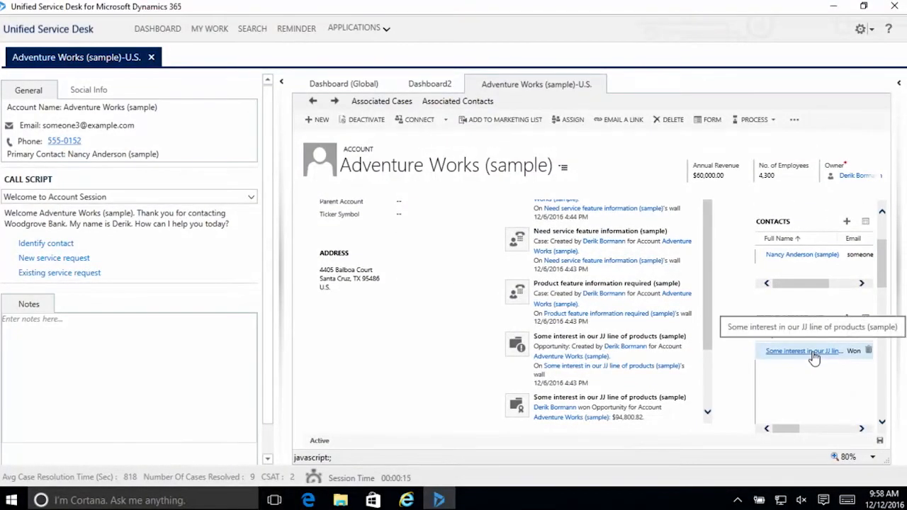
pyautogui.click(814, 352)
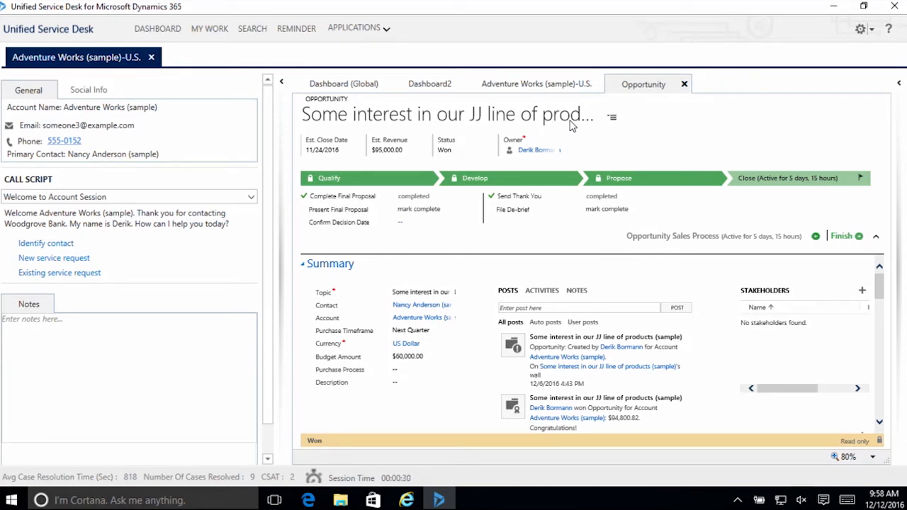
# Search for "Adventure" and open the sample contact from Duvall in its own session.
pyautogui.click(252, 31)
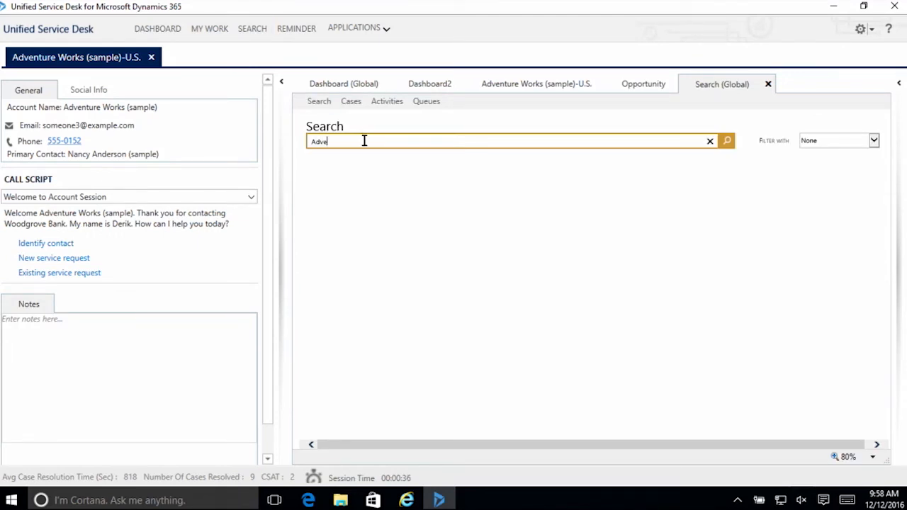
pyautogui.press('Return')
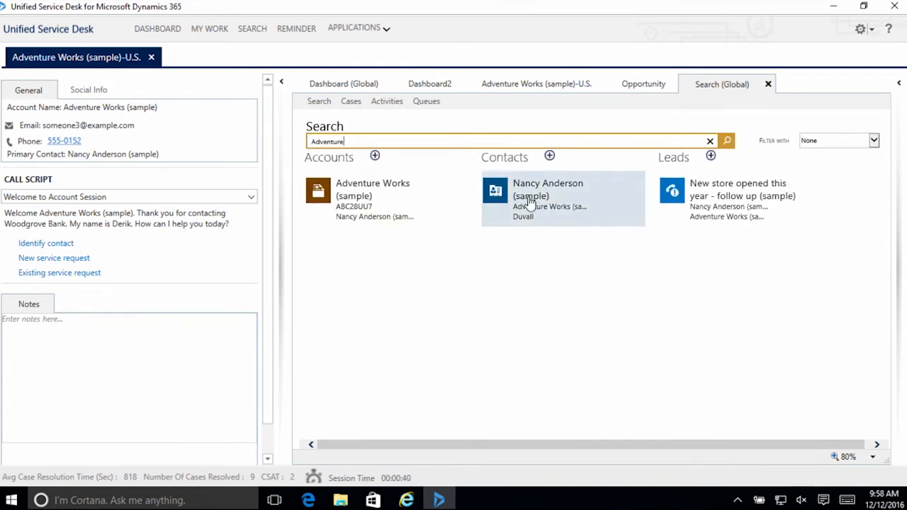
pyautogui.click(529, 201)
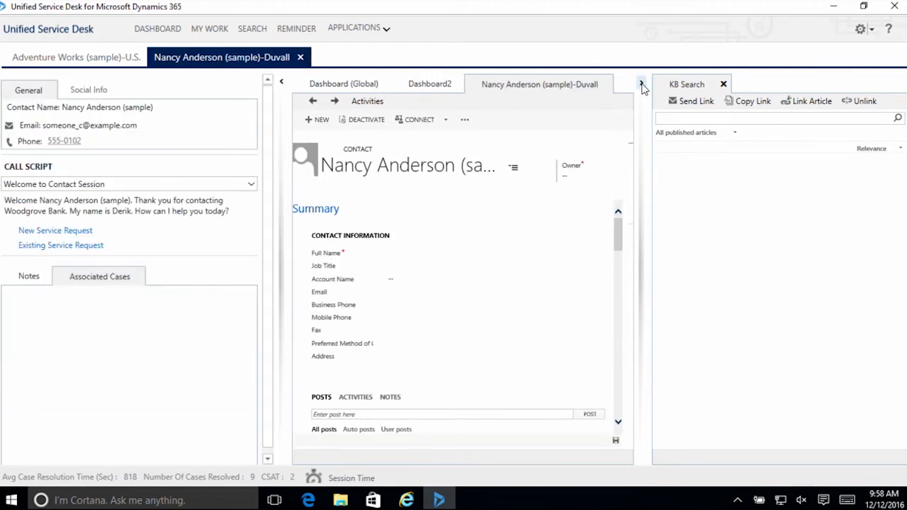
# Collapse the contact session's KB Search pane and decline the Ask For Upgrade offer, checking the contact's recent opportunities.
pyautogui.click(641, 84)
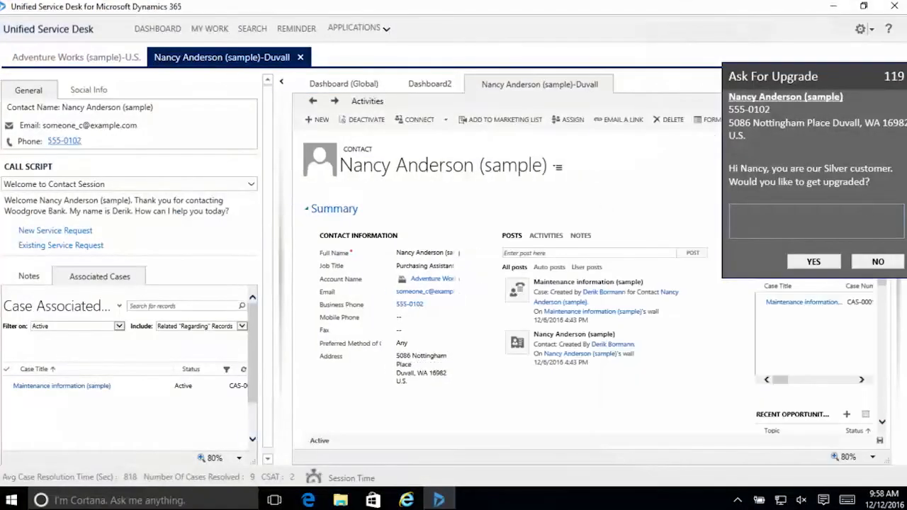
pyautogui.click(891, 260)
pyautogui.scroll(-1, 788, 308)
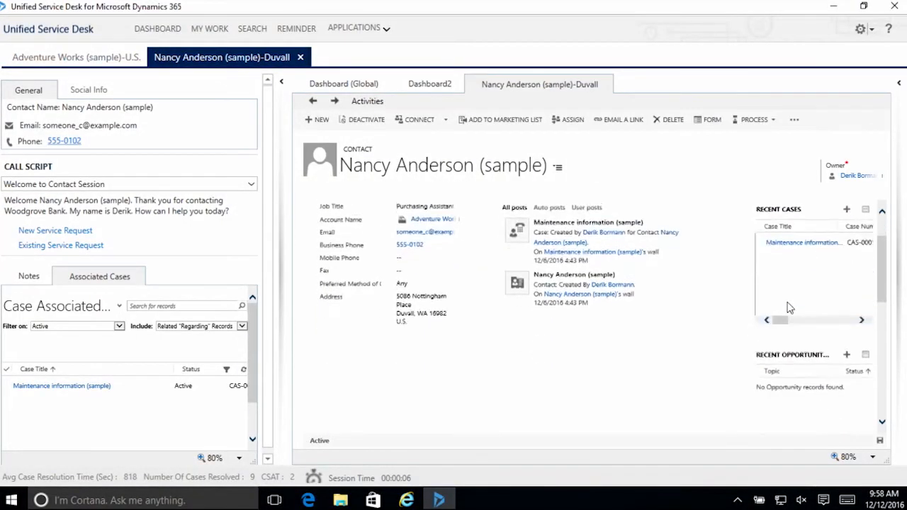
pyautogui.scroll(1, 660, 319)
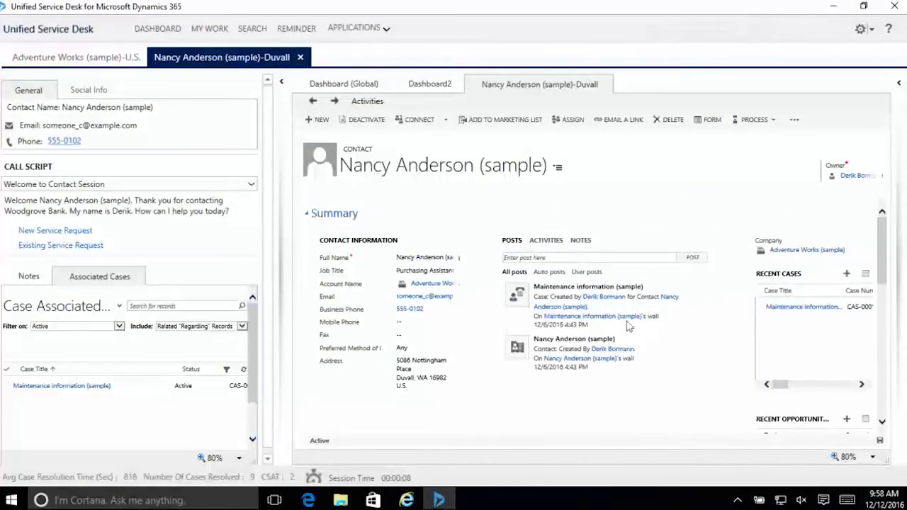
# Open the contact's Adventure Works (sample) account and its JJ line of products opportunity, declining the Ask For Upgrade offer.
pyautogui.click(436, 285)
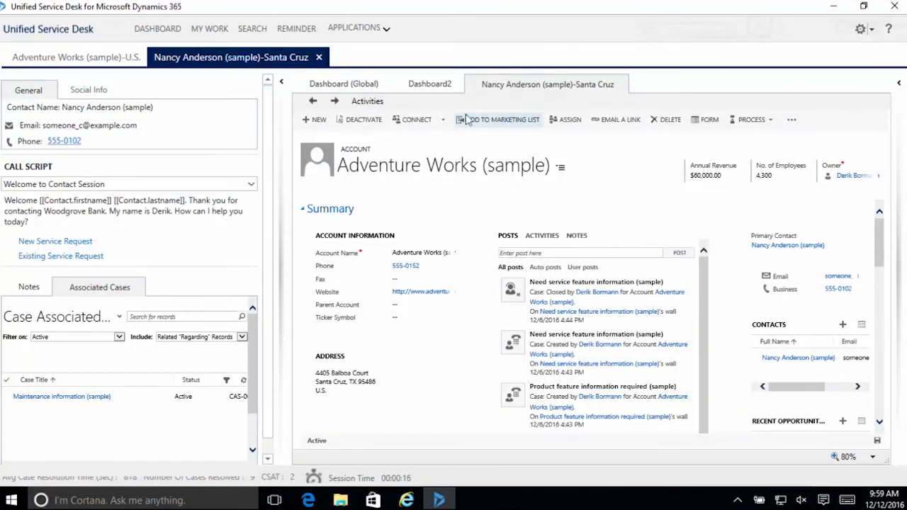
pyautogui.scroll(-2, 789, 358)
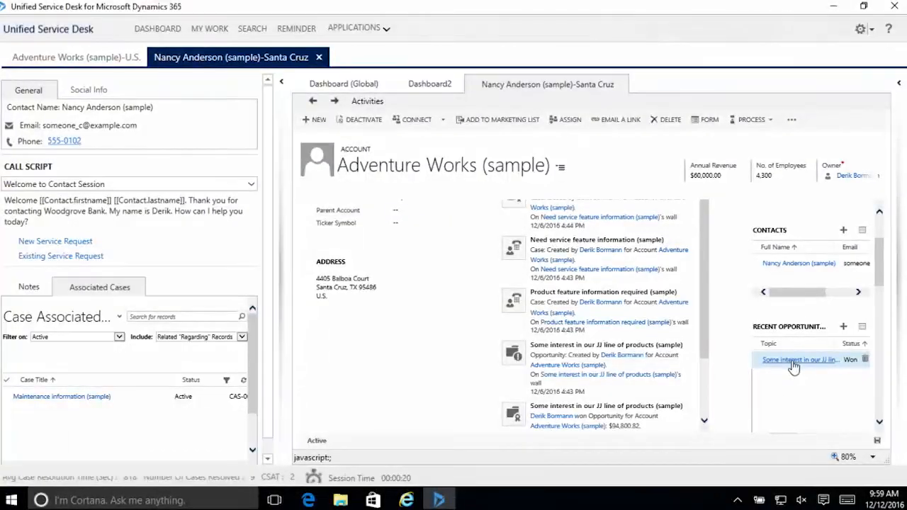
pyautogui.click(794, 361)
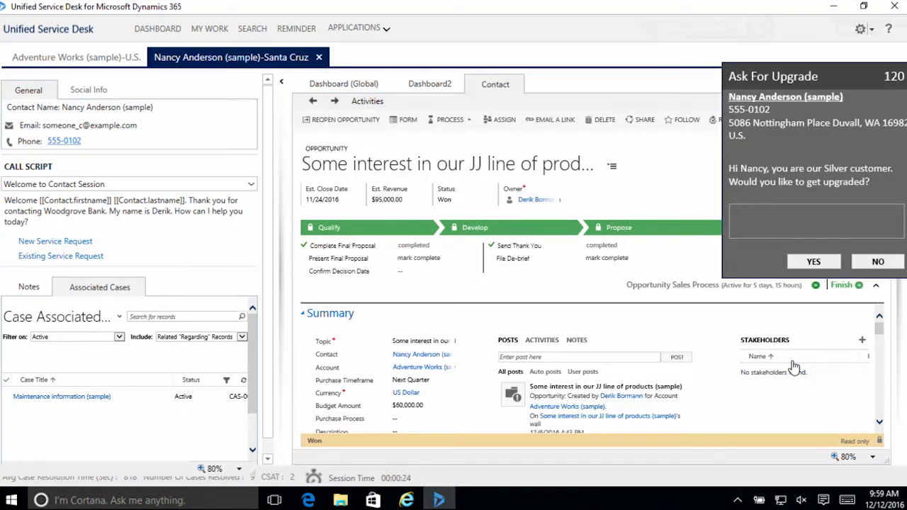
pyautogui.click(900, 261)
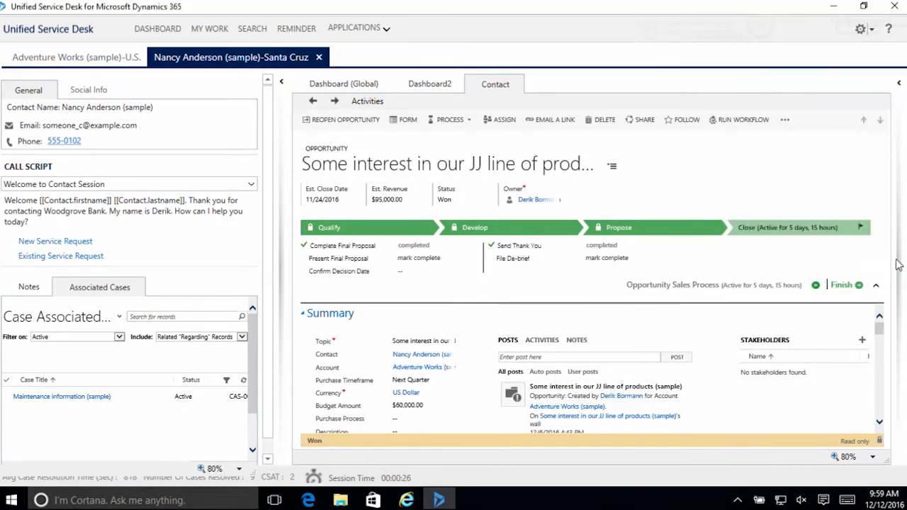